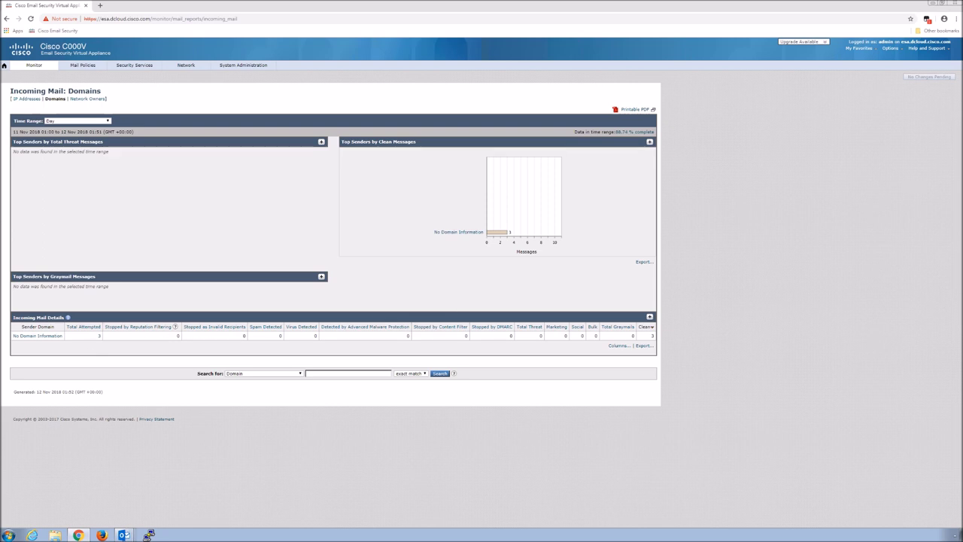
- Call up the Outlook windows from the taskbar to leave the Cisco Domains report
mouse_move(124, 535)
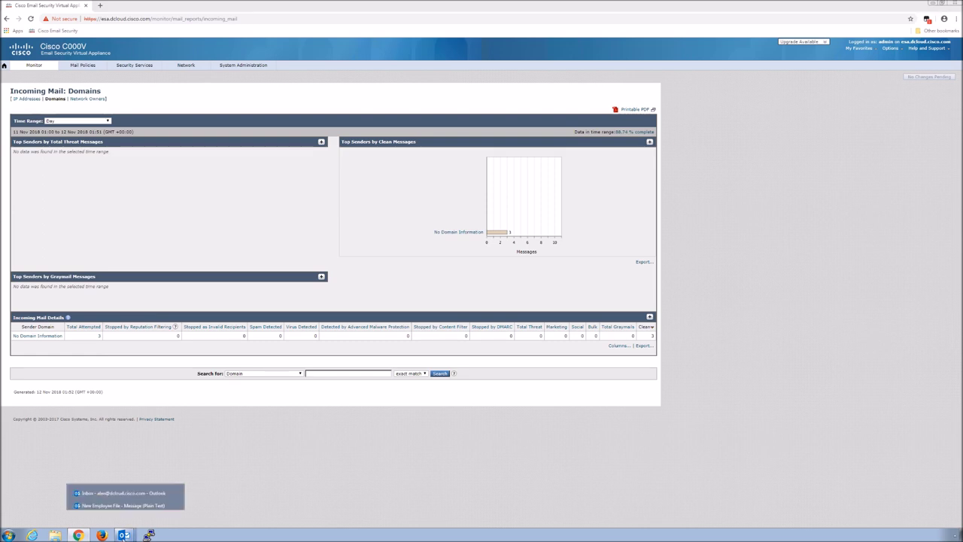
- Bring the Outlook Inbox window forward and switch to the second (dcloud-out) account's Inbox
left_click(118, 495)
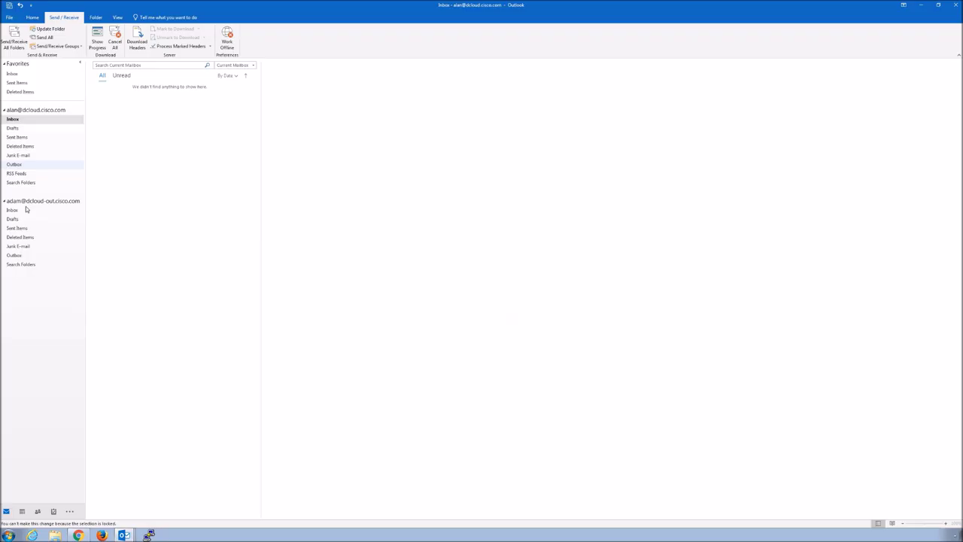
left_click(28, 202)
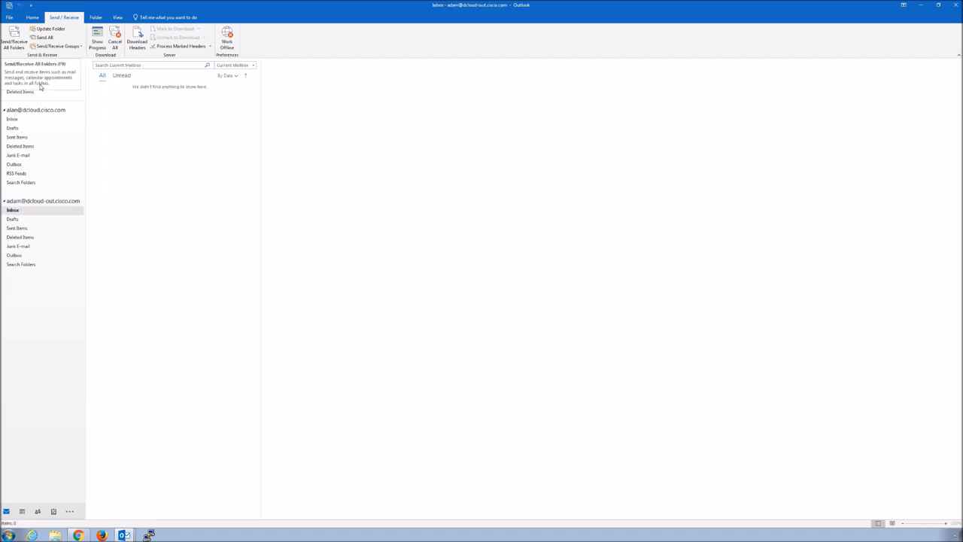
left_click(31, 17)
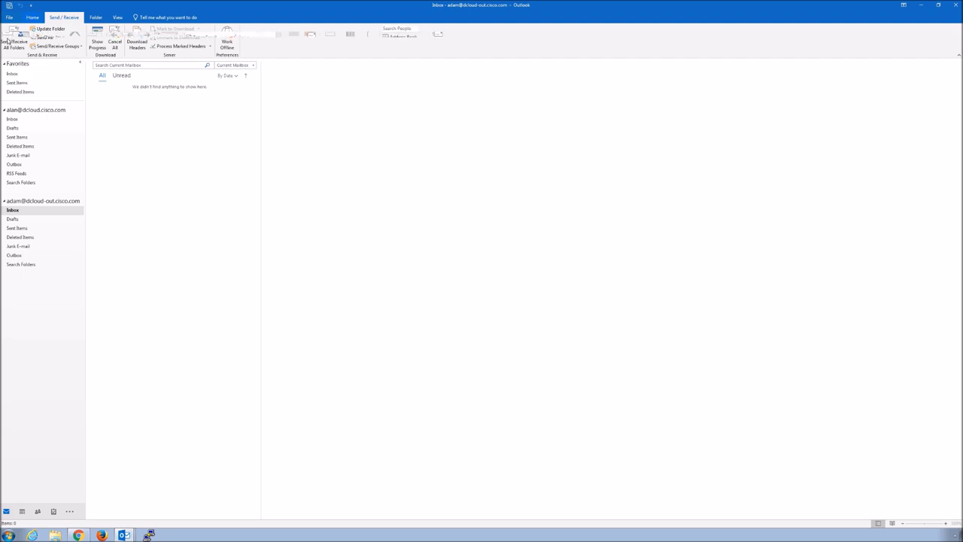
- Start a new email sent from the impersonated cisco.com address instead of the user's own account
left_click(8, 42)
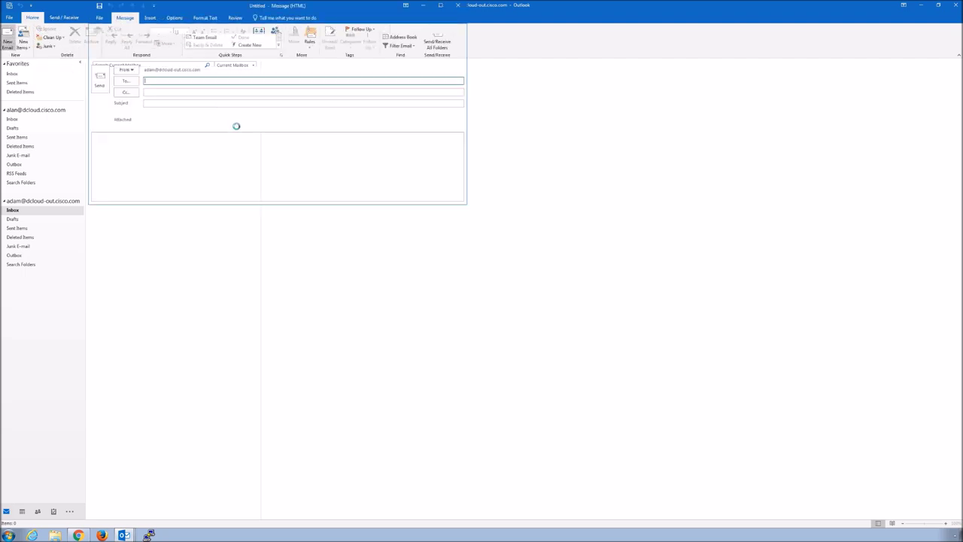
left_click(129, 69)
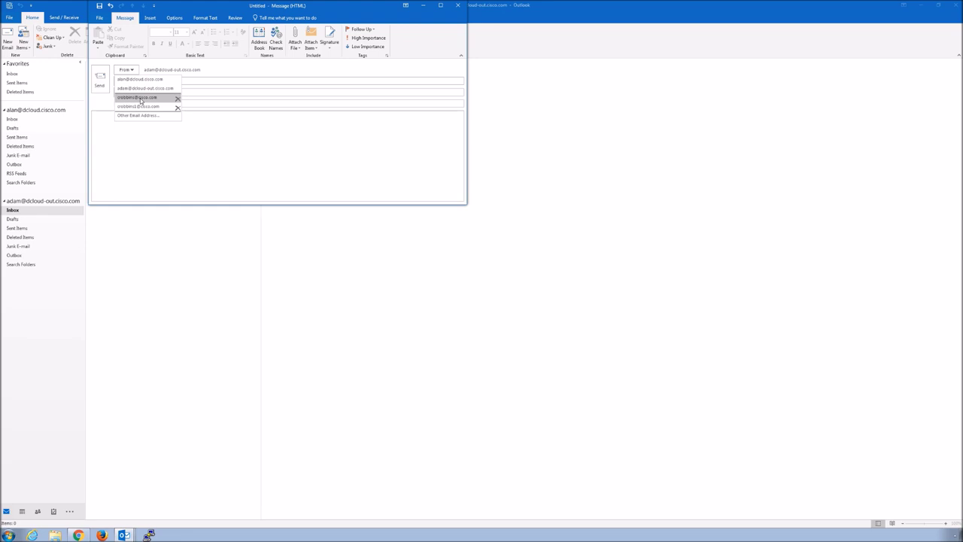
left_click(139, 97)
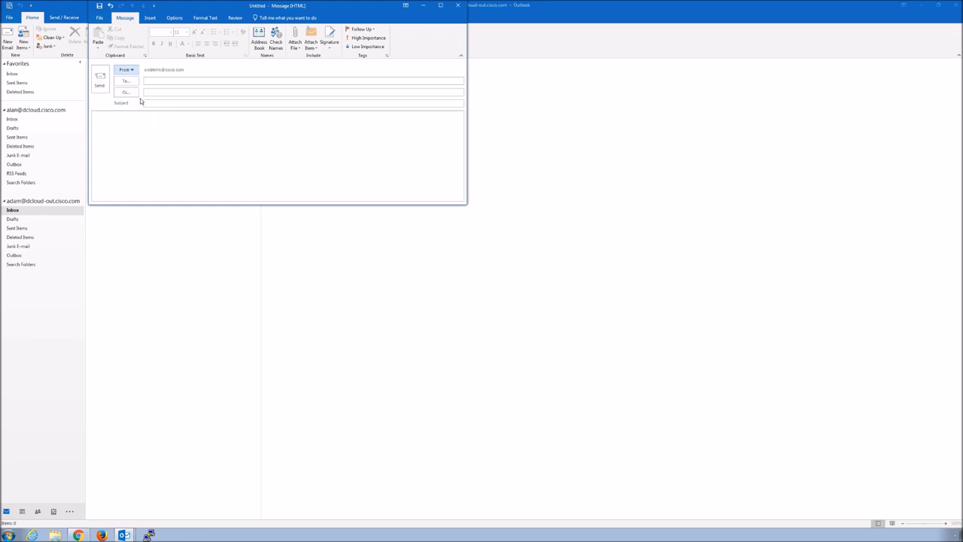
- Address the draft to the target recipient and give it the subject 'Immediate Payment Required'
left_click(152, 81)
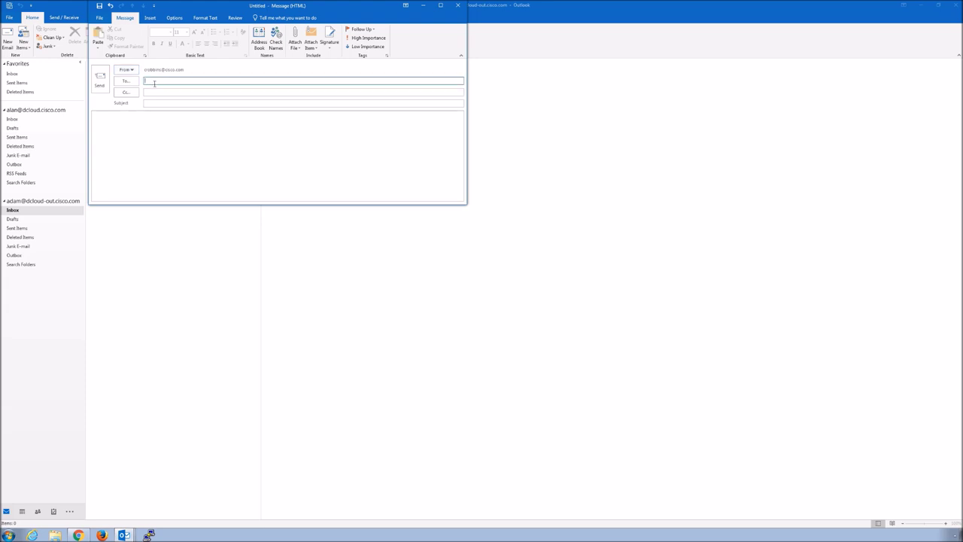
type("alan")
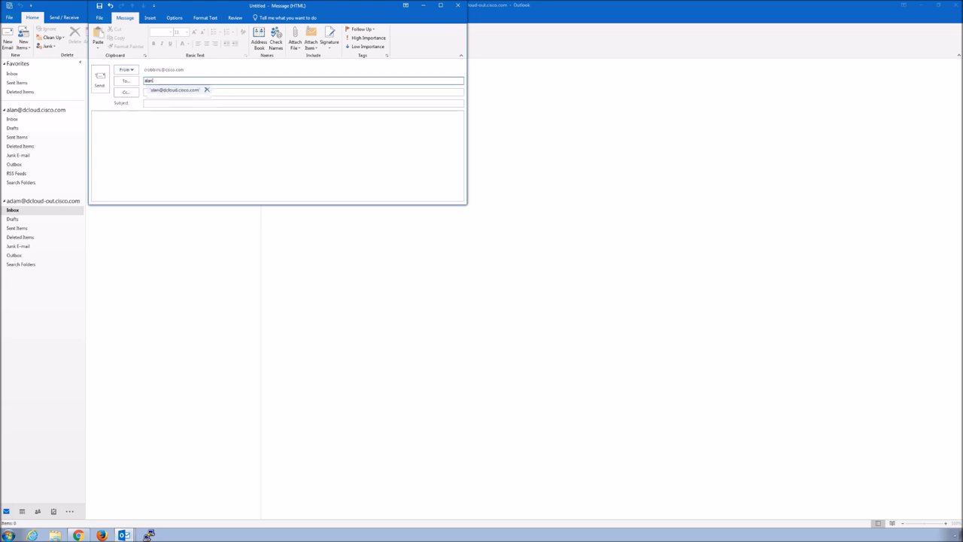
left_click(157, 91)
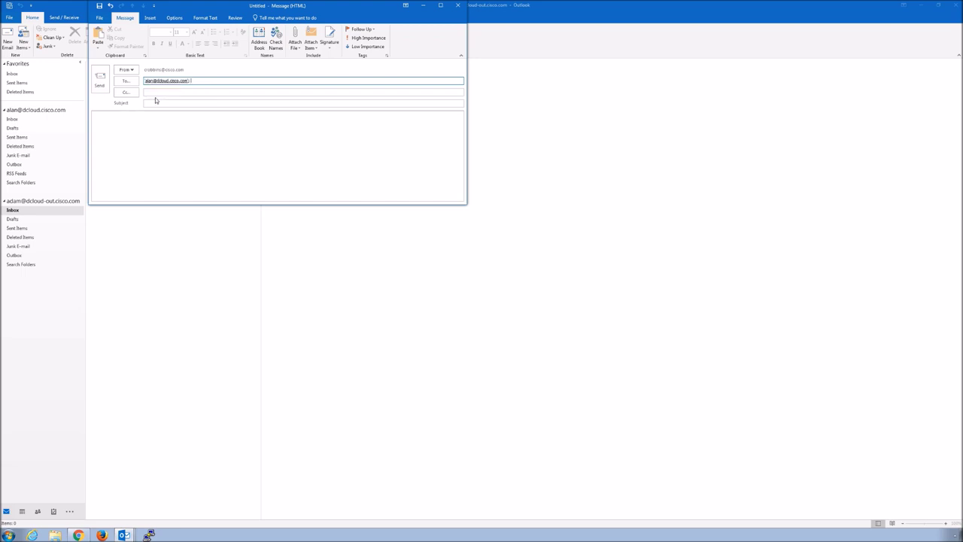
left_click(154, 103)
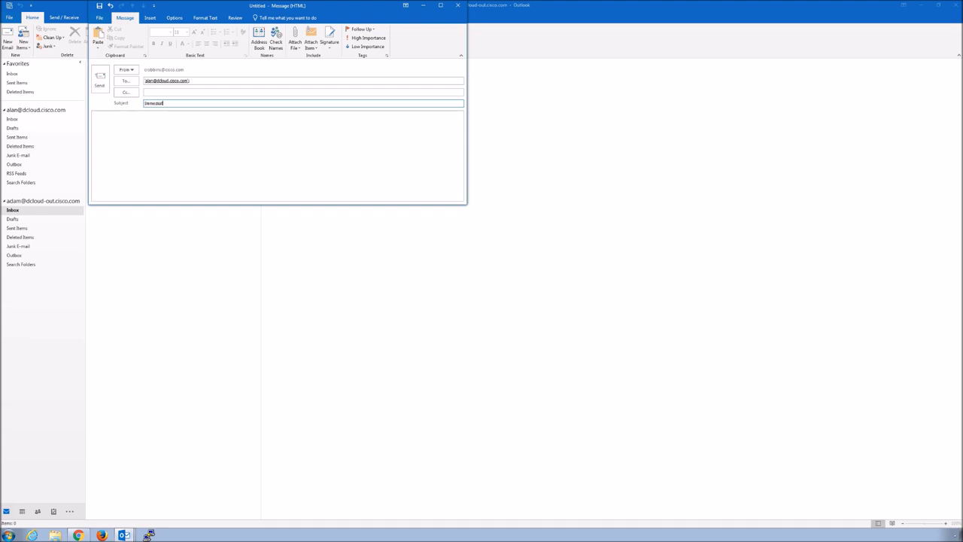
type("Immediate Payment")
type(" Res")
type("que")
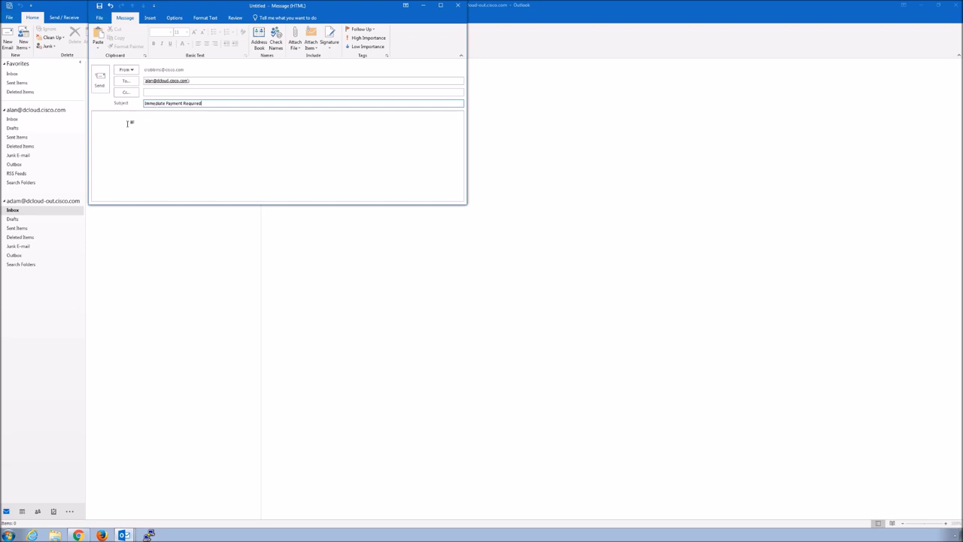
- Write the body: greet the recipient, demand 50,000 USD, then add the account number and a CEO sign-off
left_click(129, 124)
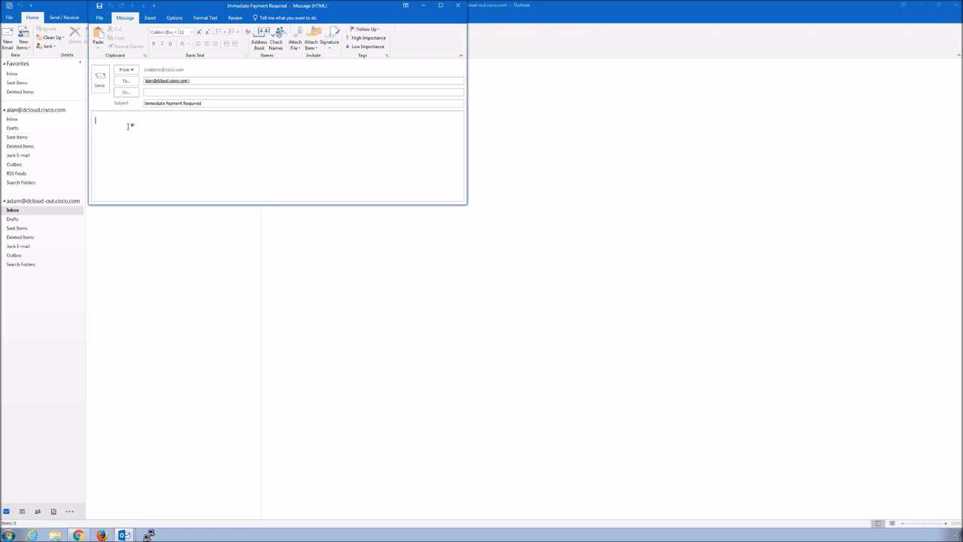
type("Alan")
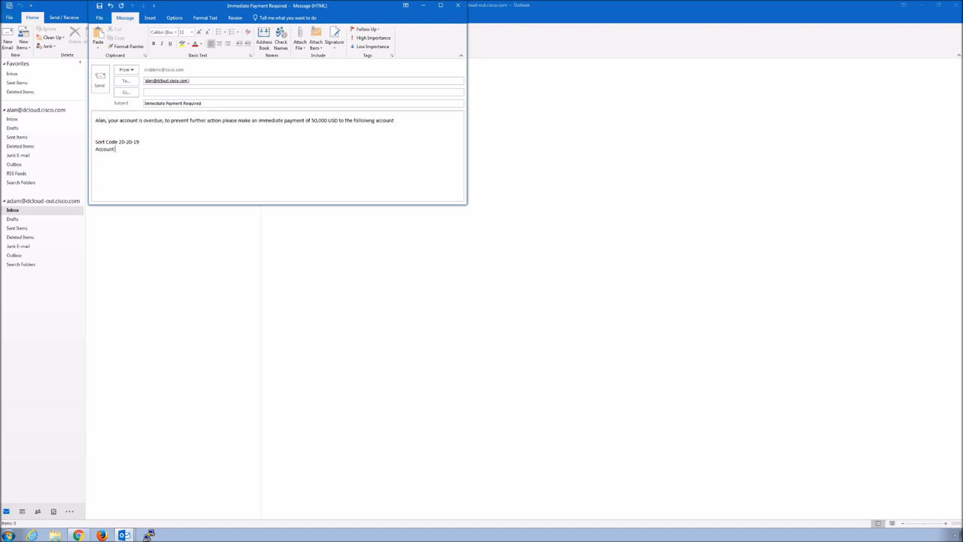
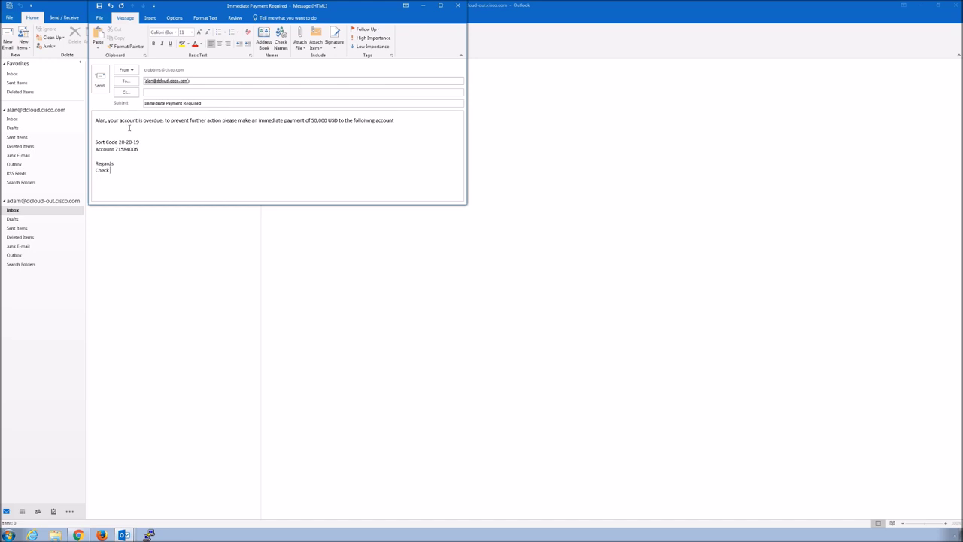
- Finish the account number, then add a 'Regards' sign-off with the sender's name and CEO title
type("Check (CEO)")
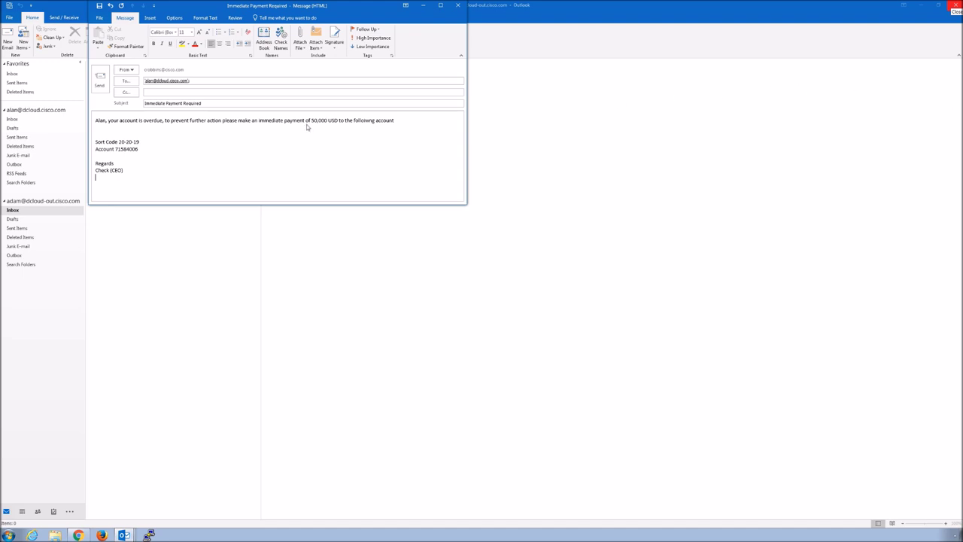
- Review the body text and send the Immediate Payment Required email
left_click(258, 165)
key("ctrl+Home")
key("shift+End")
key("ctrl+a")
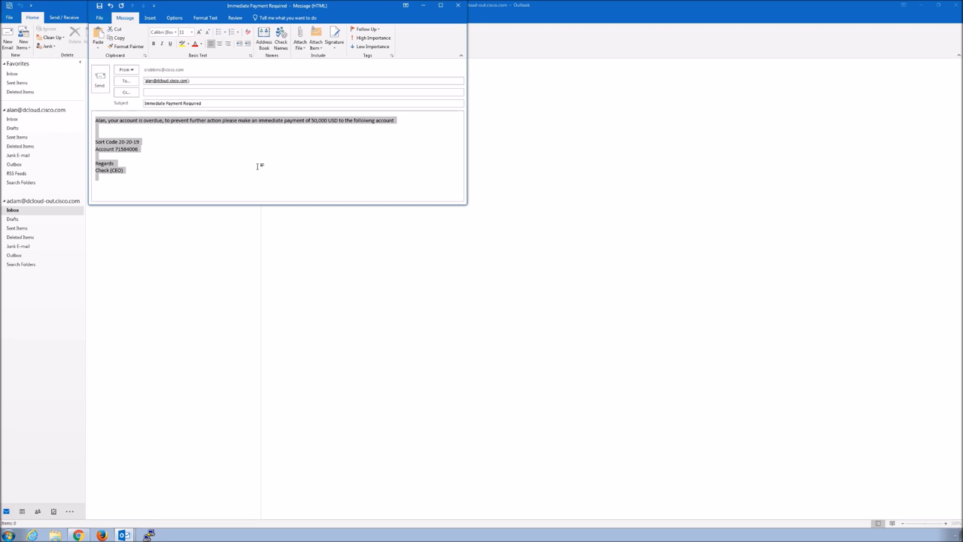
key("Right")
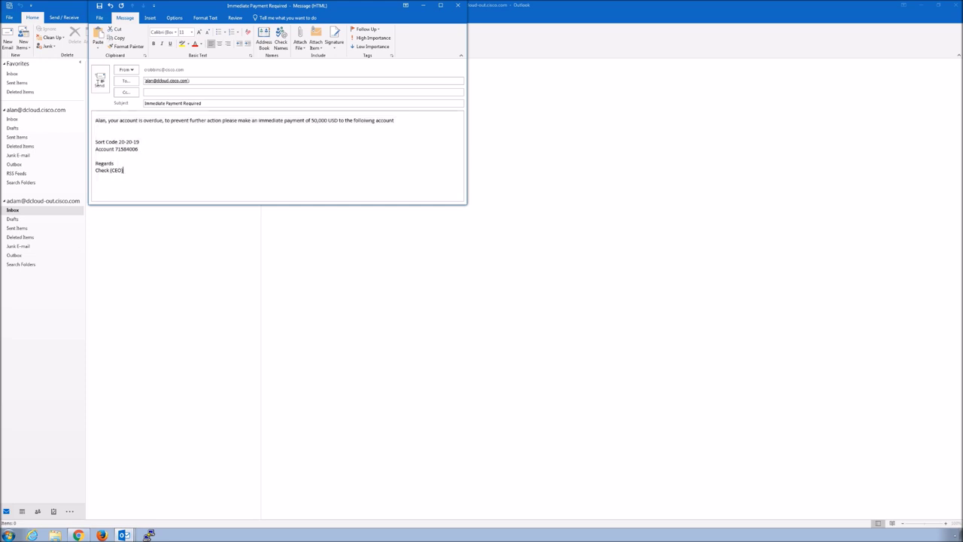
left_click(98, 81)
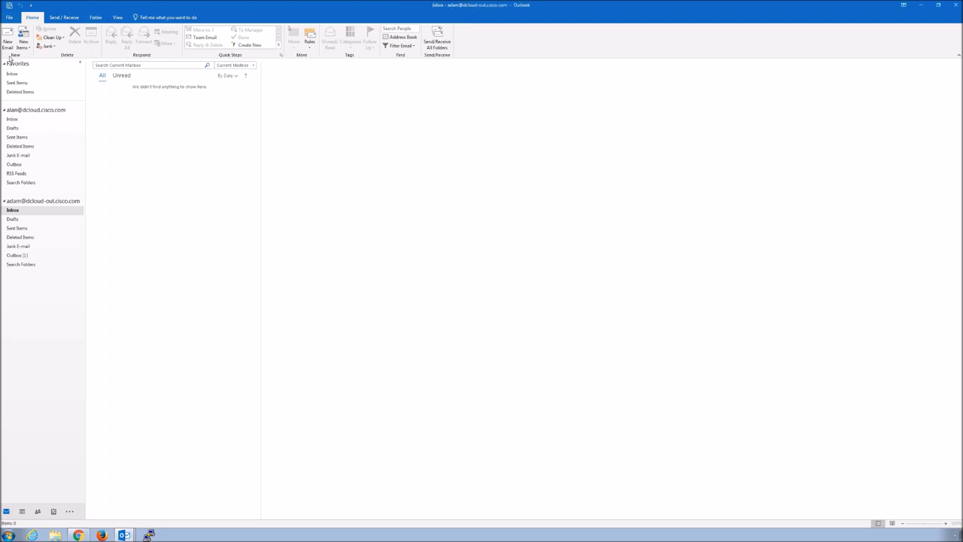
- Send/Receive all folders to confirm the message reached the recipient's Inbox, then return to the ESA console
left_click(13, 120)
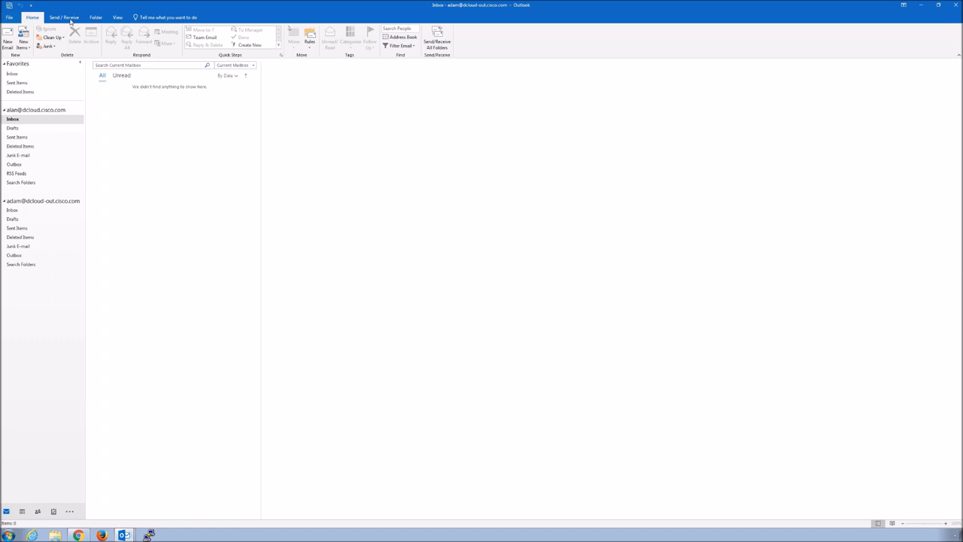
left_click(72, 19)
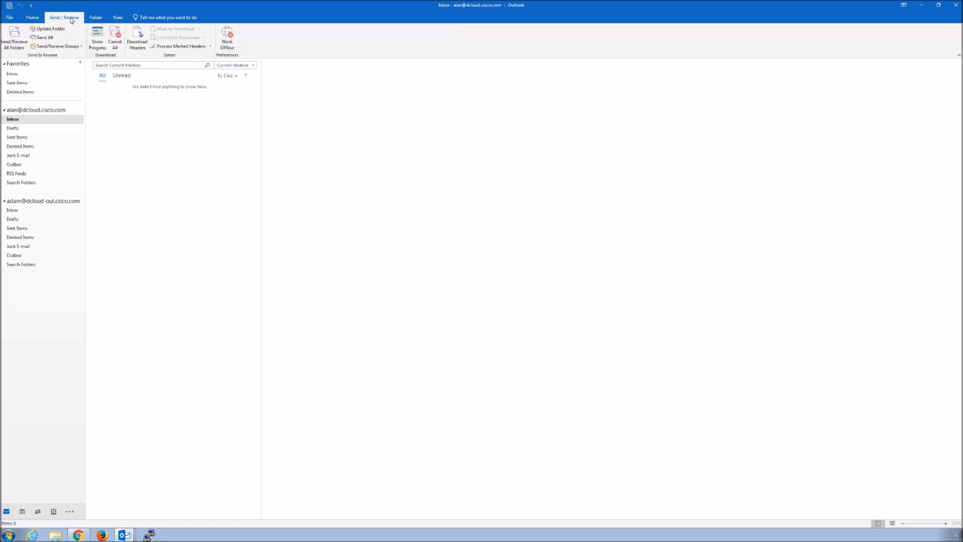
left_click(15, 43)
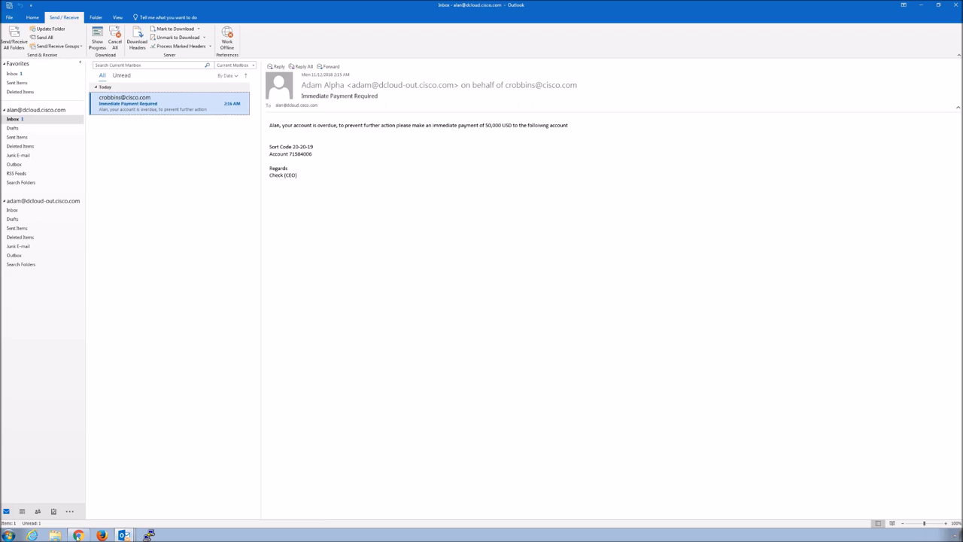
left_click(79, 535)
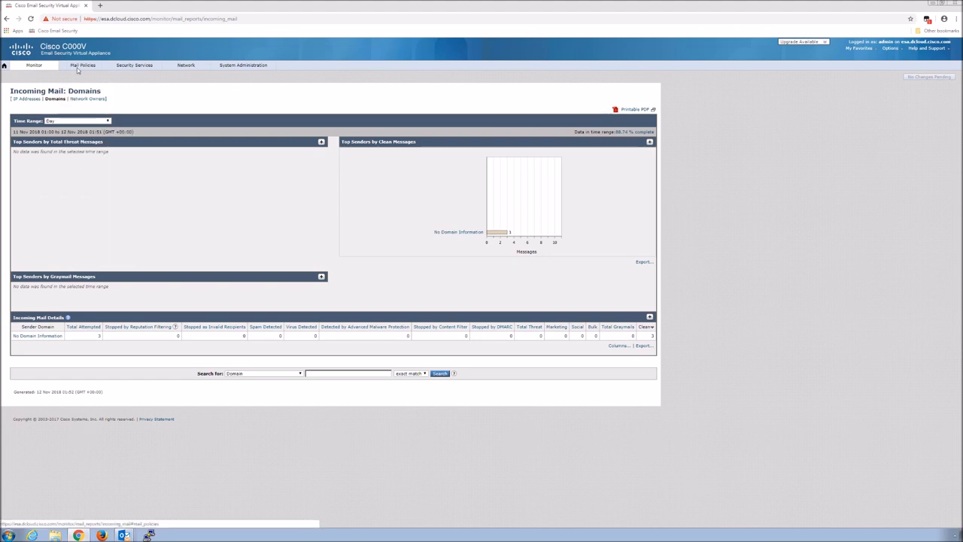
- Add a new dictionary under Mail Policies > Dictionaries and name it EXECS
mouse_move(78, 70)
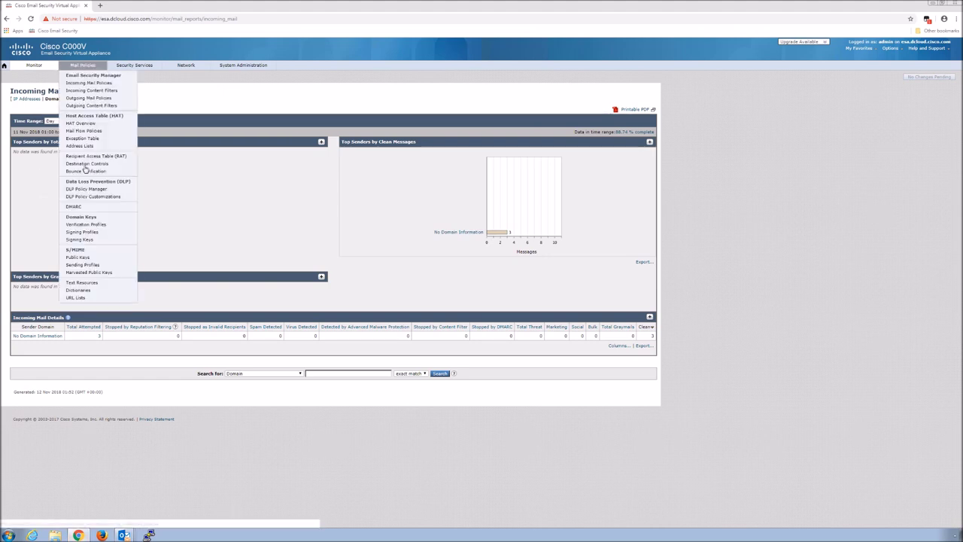
left_click(87, 291)
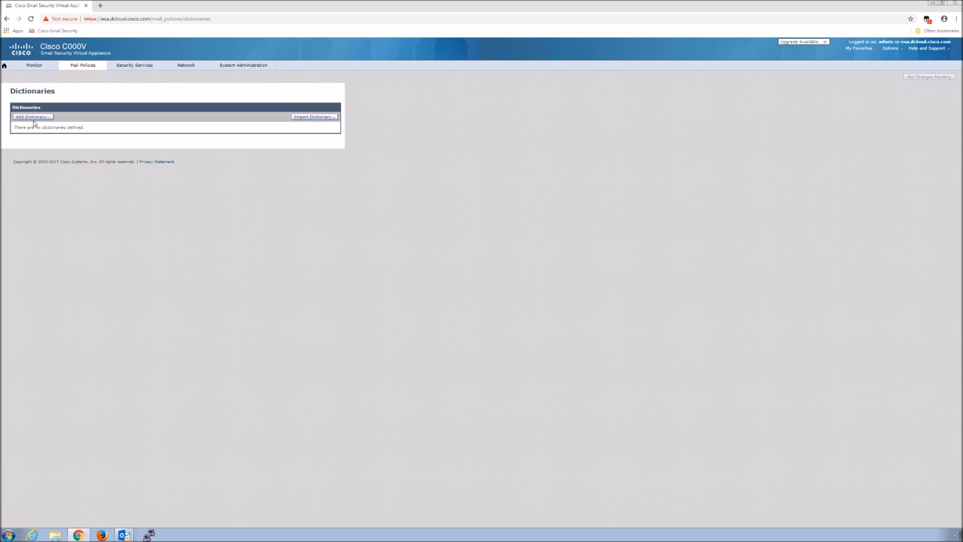
left_click(33, 117)
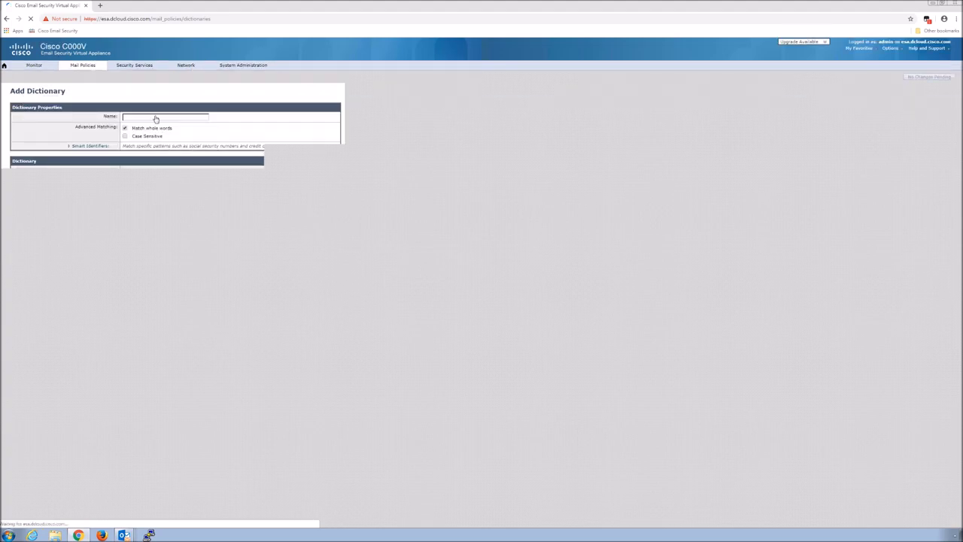
left_click(152, 118)
left_click(152, 118)
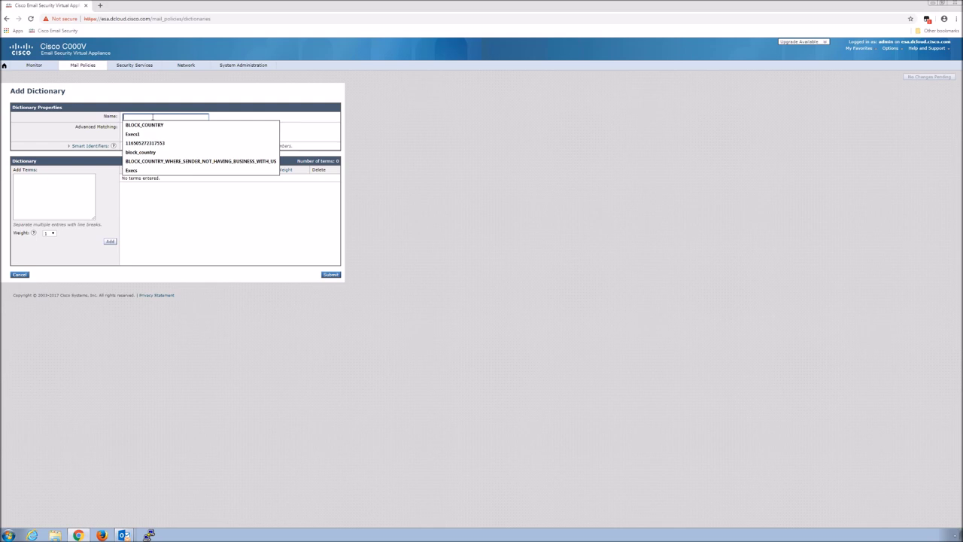
type("ExecsA")
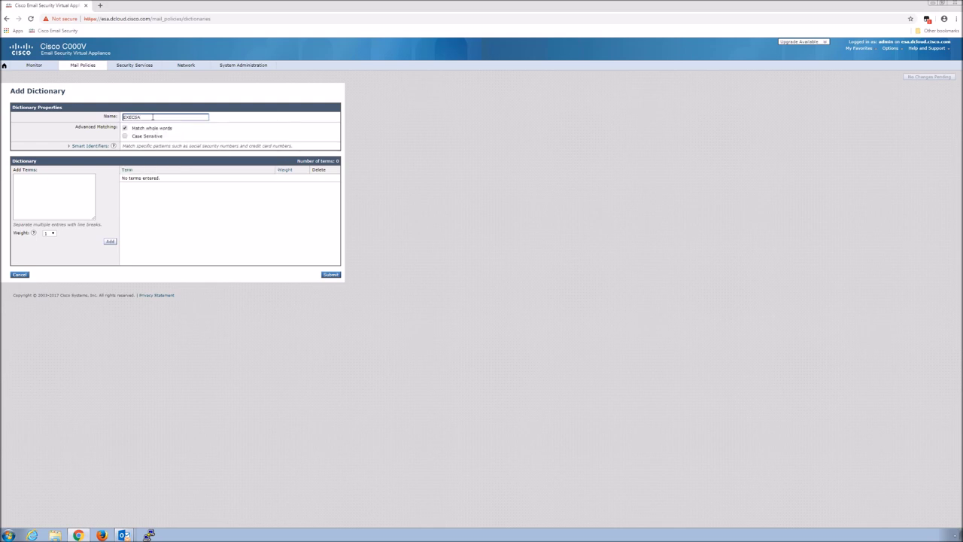
double_click(153, 117)
type("EXECS")
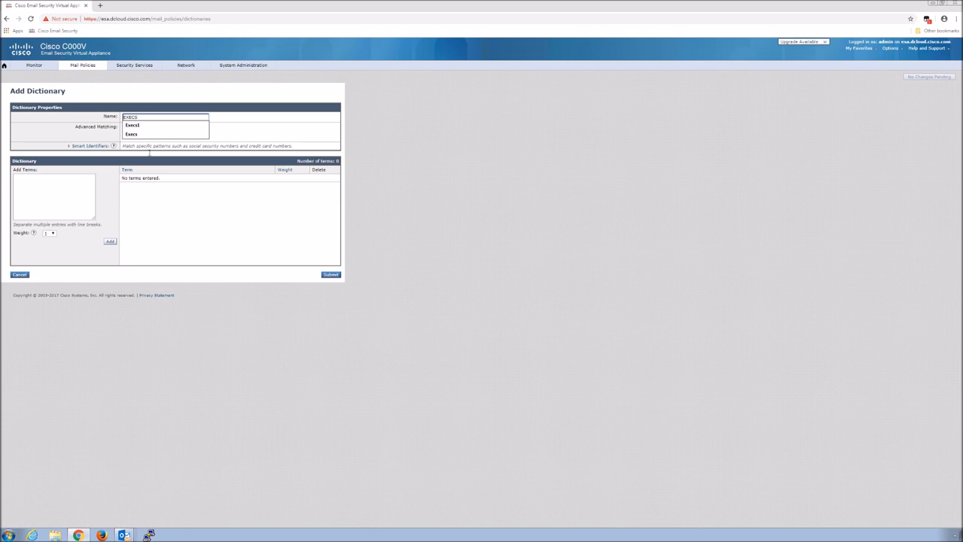
left_click(150, 202)
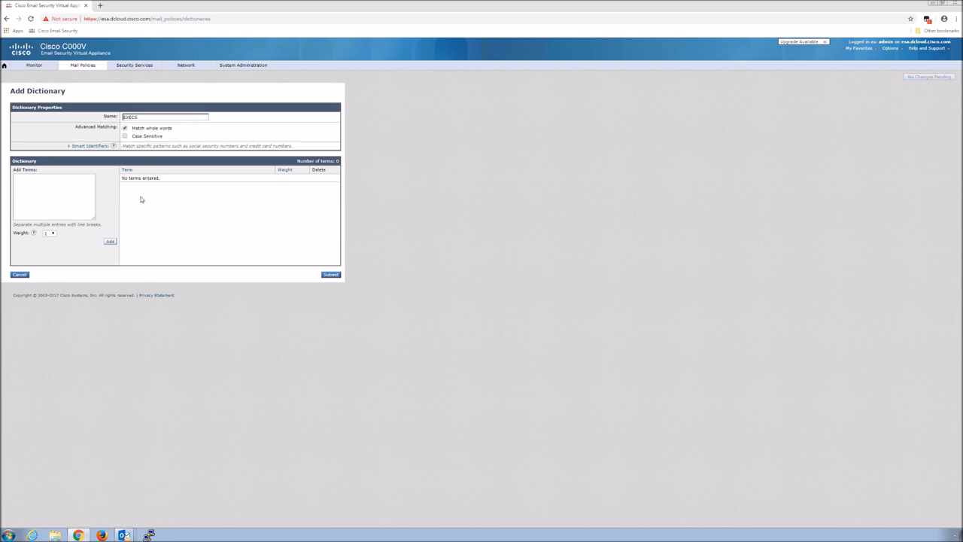
- Enter the terms one per line: the CEO's name, CEO, CFO, and CIO CISCO
left_click(43, 186)
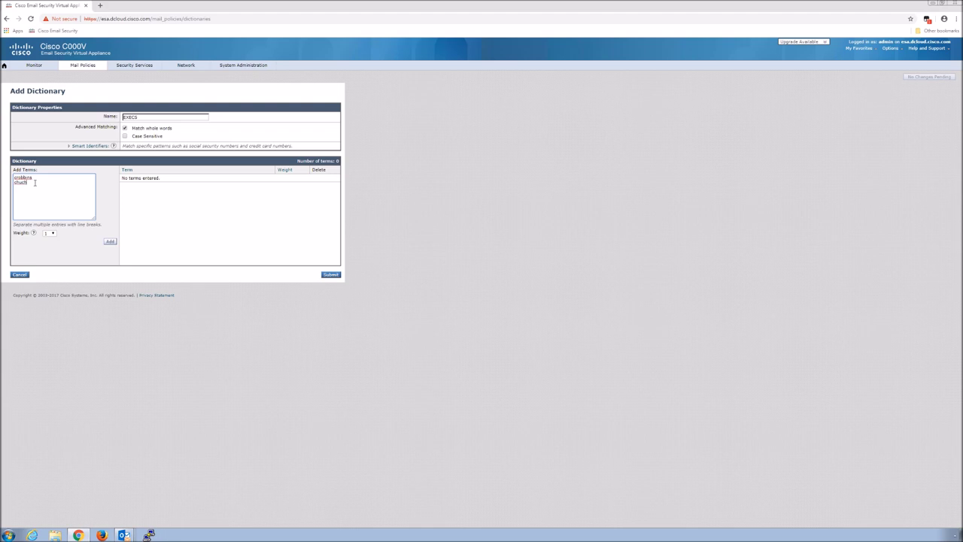
key("BackSpace")
type("bbins")
key("Return")
type("CEO")
key("Return")
type("CFO")
key("Return")
type("CIO ")
type("CISCO")
key("Return")
- Set the term weight to 10, add the terms, and submit the EXECS dictionary
left_click(53, 234)
left_click(52, 235)
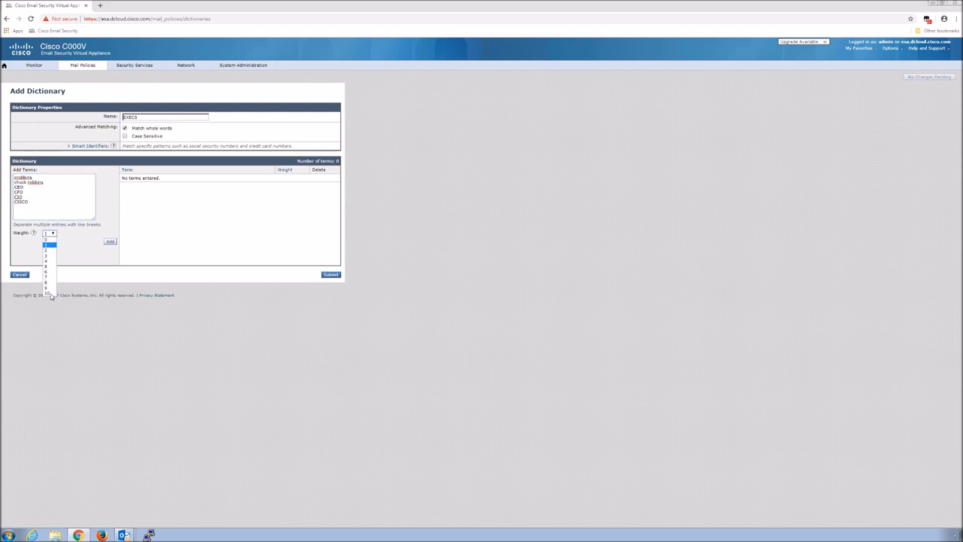
left_click(51, 294)
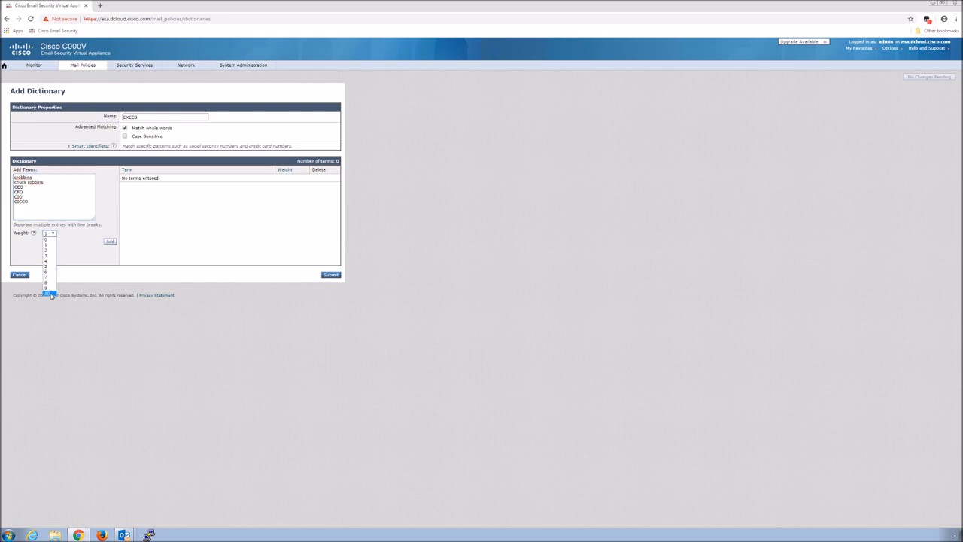
left_click(111, 242)
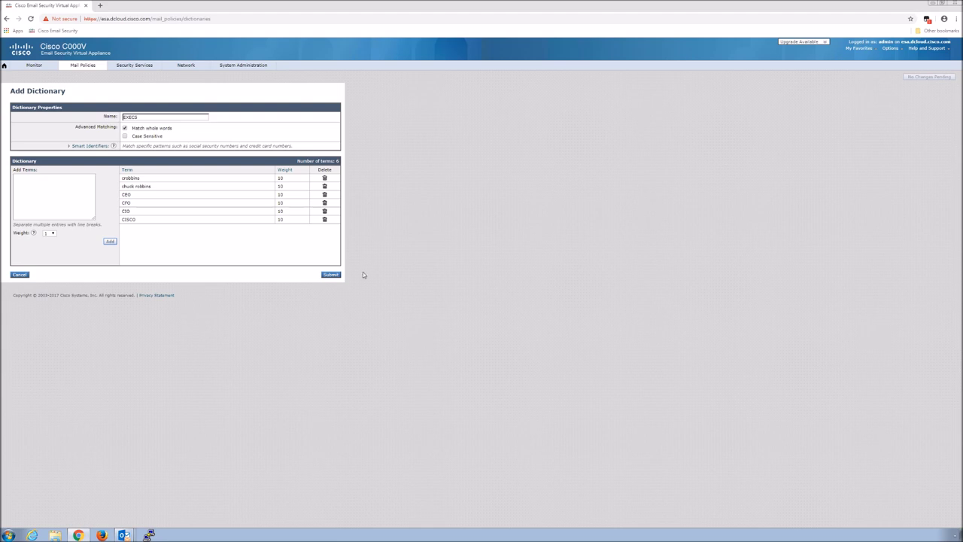
left_click(331, 278)
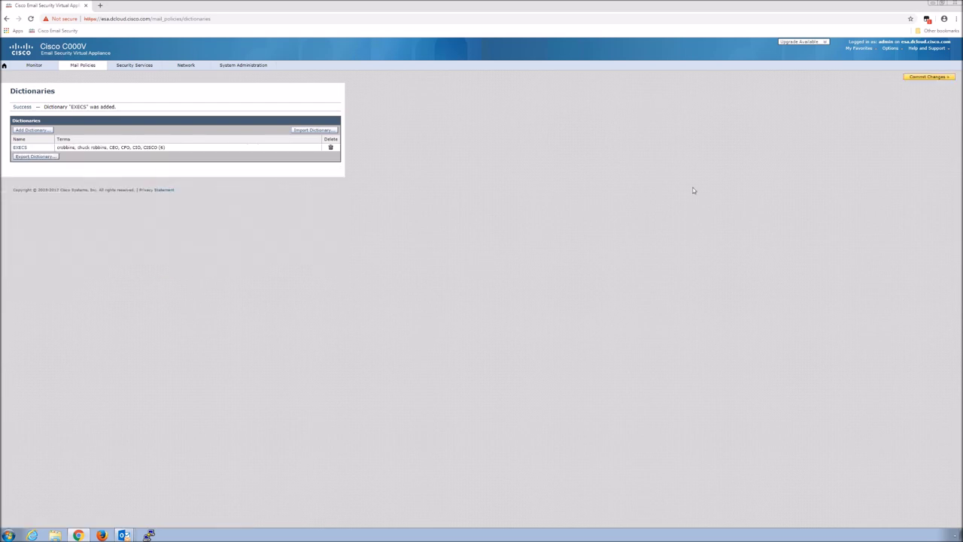
- Commit the changes with the spelling-corrected comment 'Created dictionary EXECS'
left_click(927, 78)
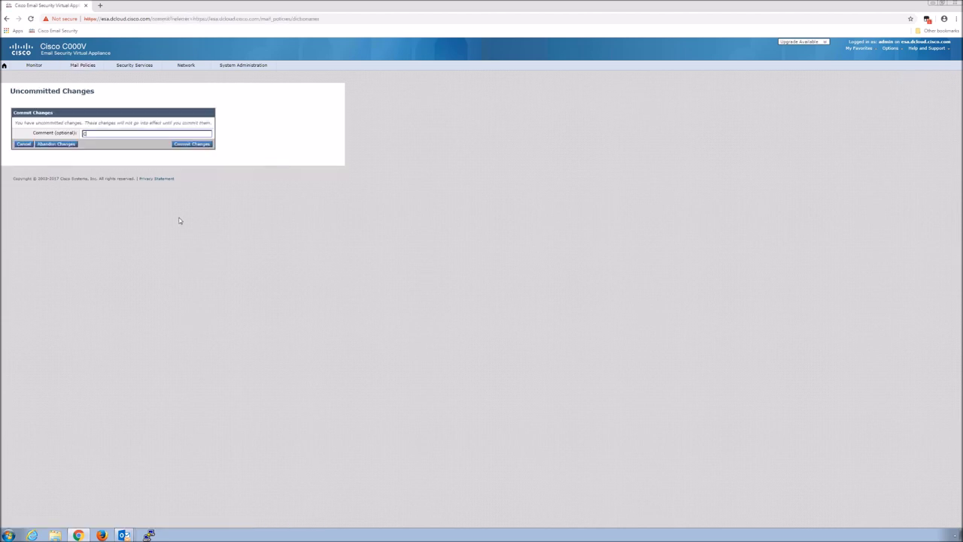
type("reated ddctionary EXECs")
right_click(110, 135)
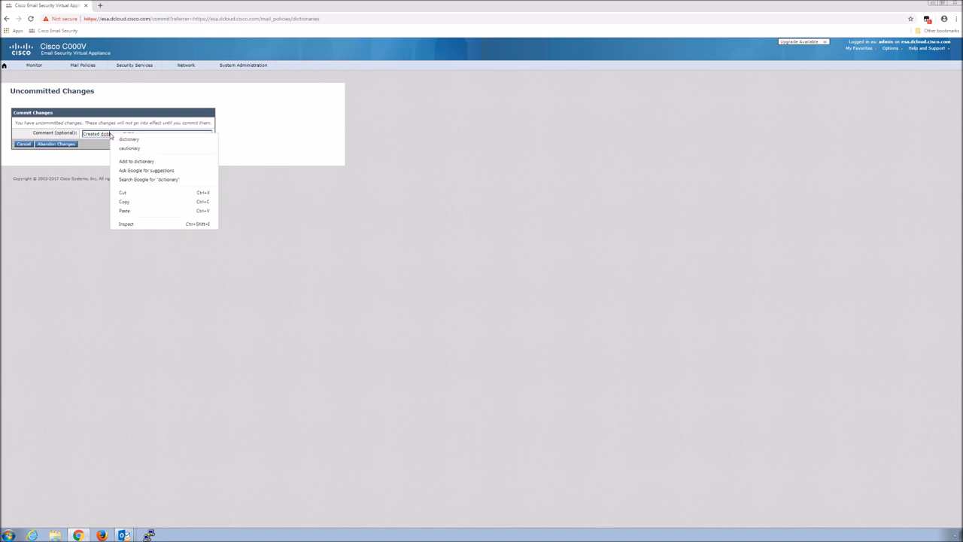
left_click(215, 143)
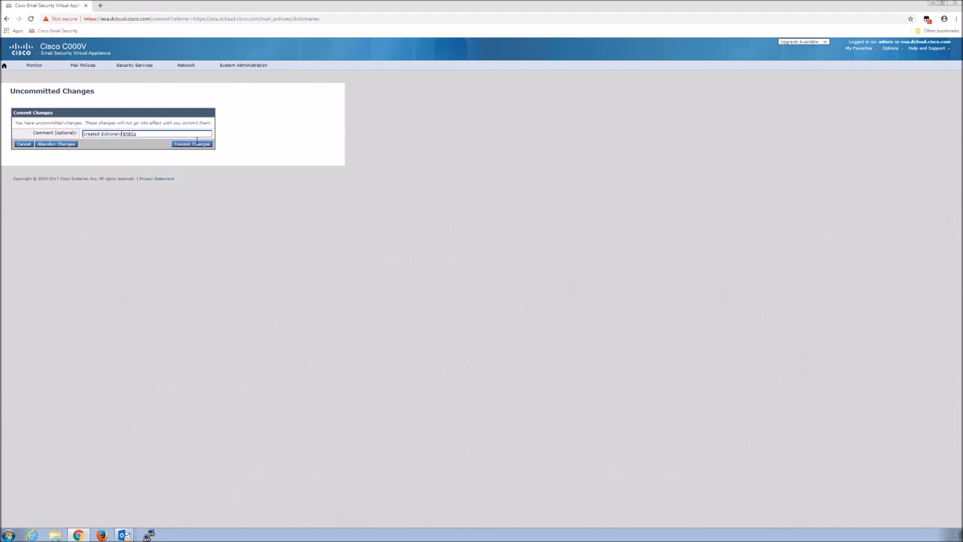
left_click(195, 143)
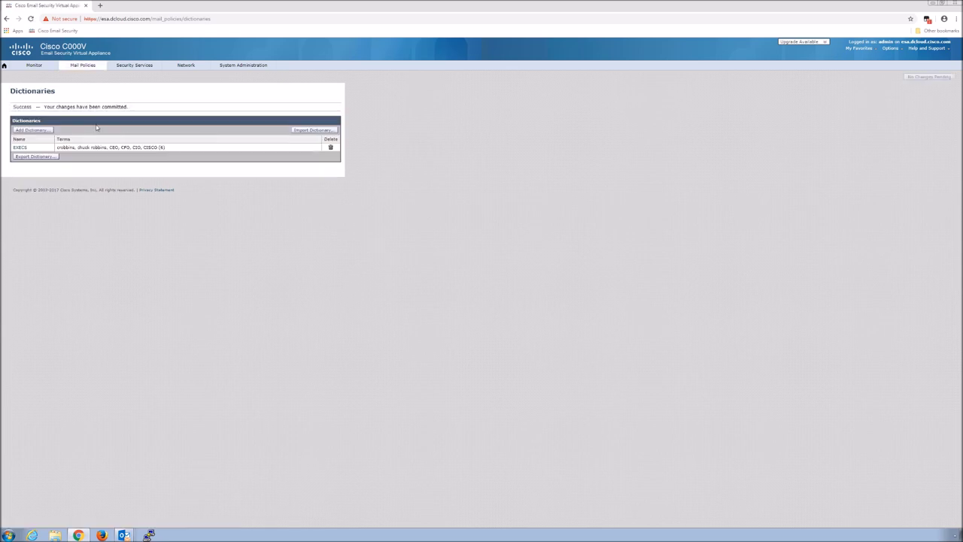
left_click(85, 68)
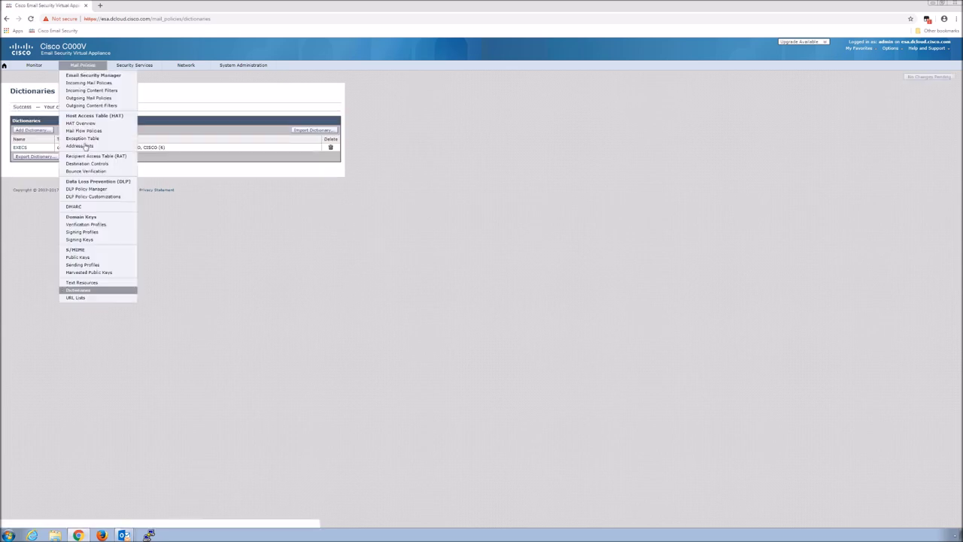
- Open the SpoofWarning text resource, review it, and cancel back to the Text Resources list unchanged
left_click(82, 286)
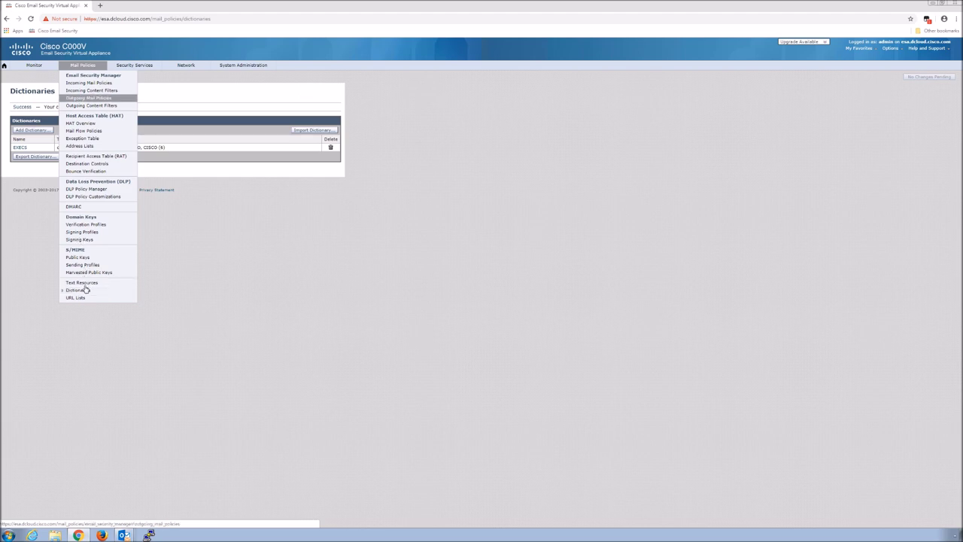
left_click(87, 290)
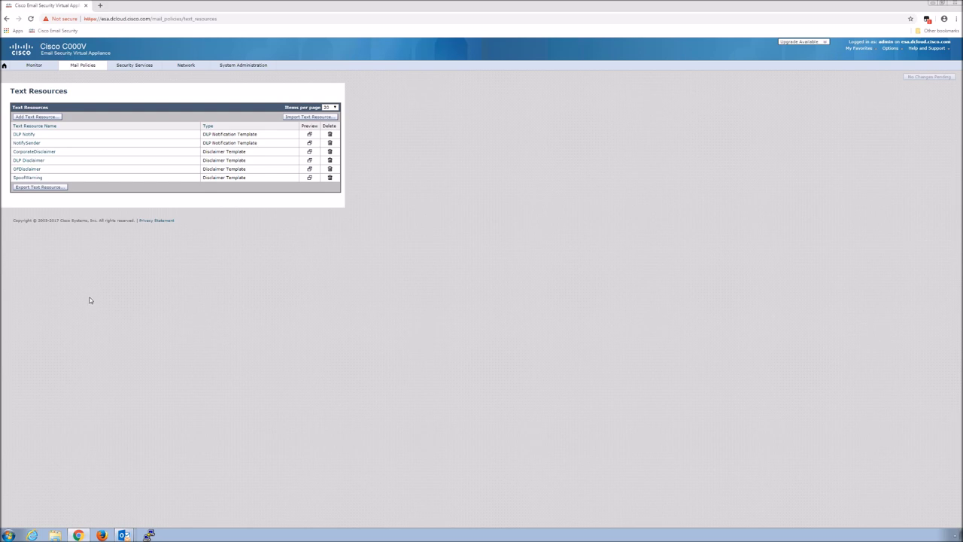
left_click(33, 179)
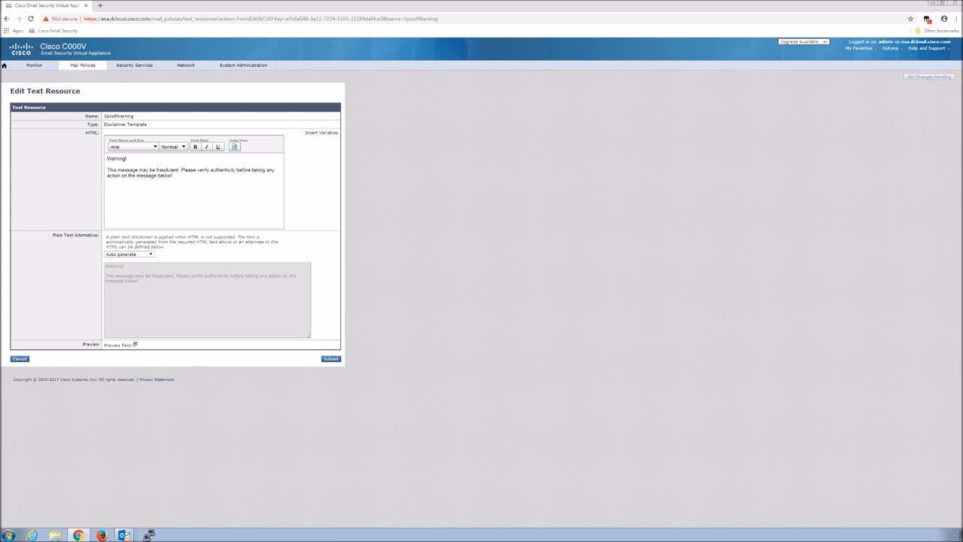
left_click(21, 359)
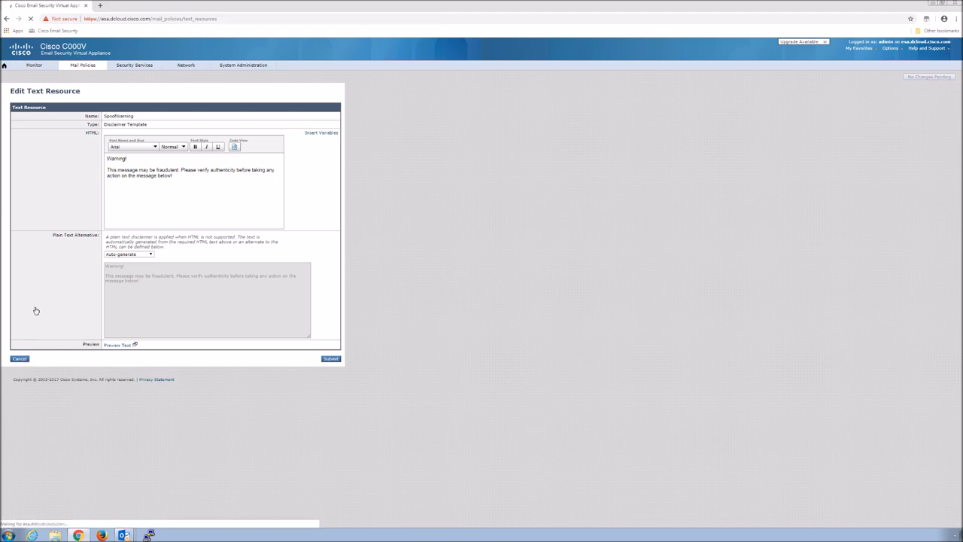
mouse_move(76, 68)
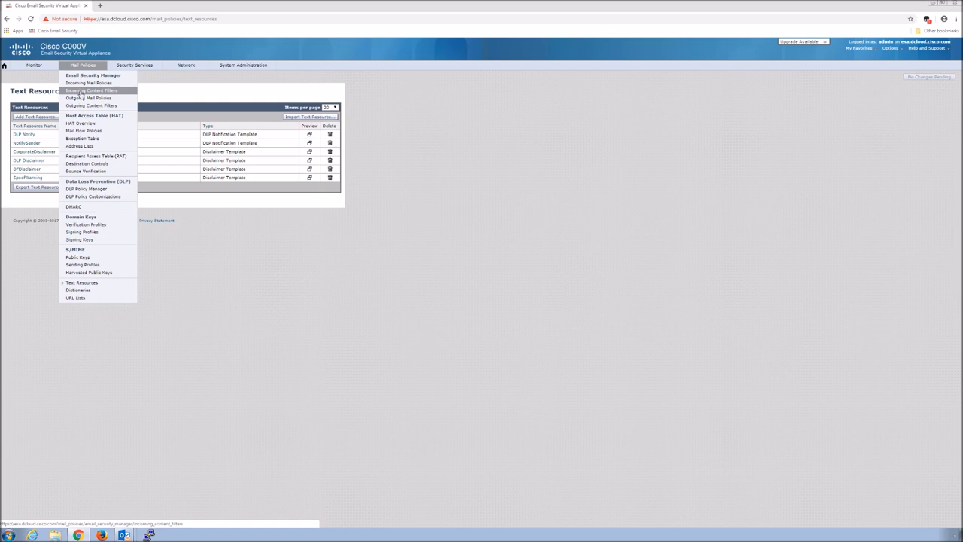
- Add an incoming content filter named FED_Spoof, described 'Identify Forged Email Messages'
left_click(82, 91)
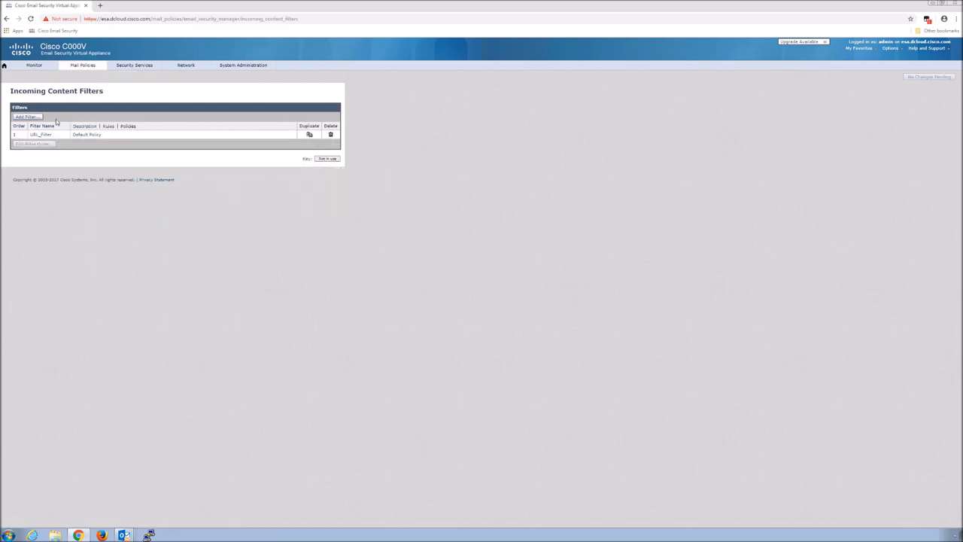
left_click(18, 118)
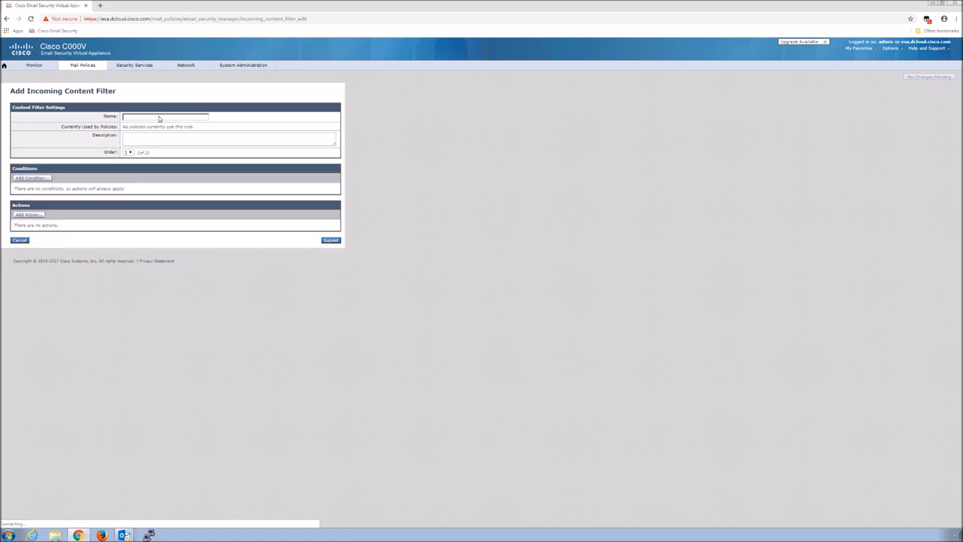
type("FCO")
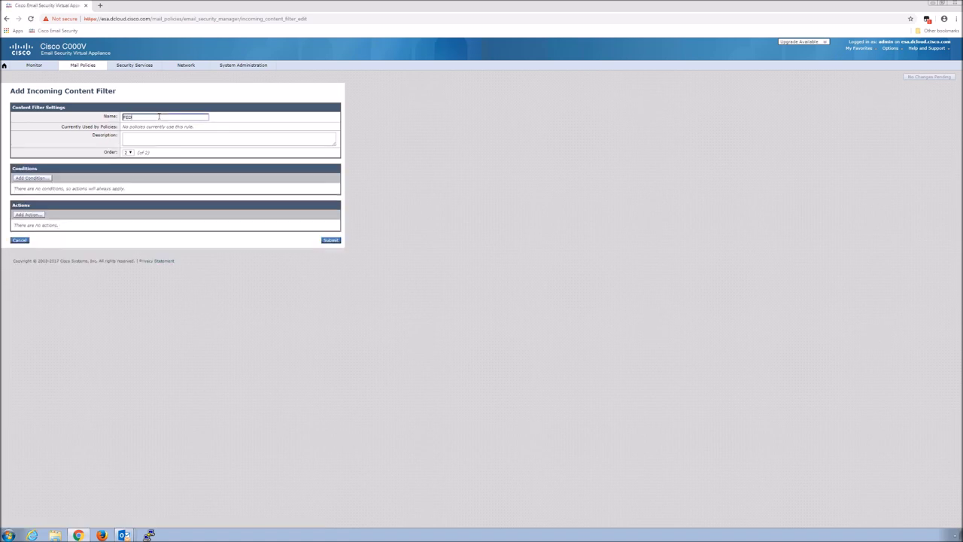
type("_Spoof")
left_click(137, 141)
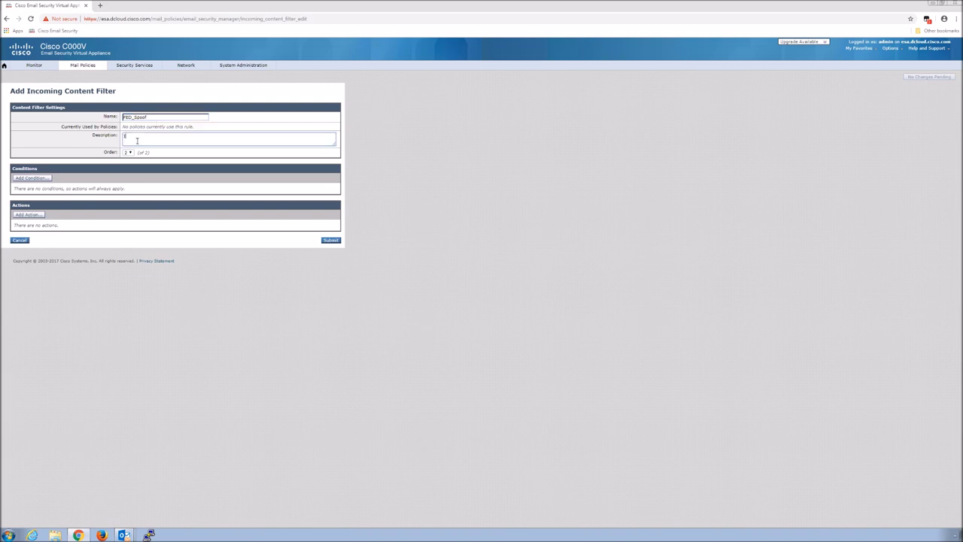
type("Identify Forged Email Messages")
- Add a Forged Email Detection condition using the EXECS dictionary with similarity score 70
left_click(18, 180)
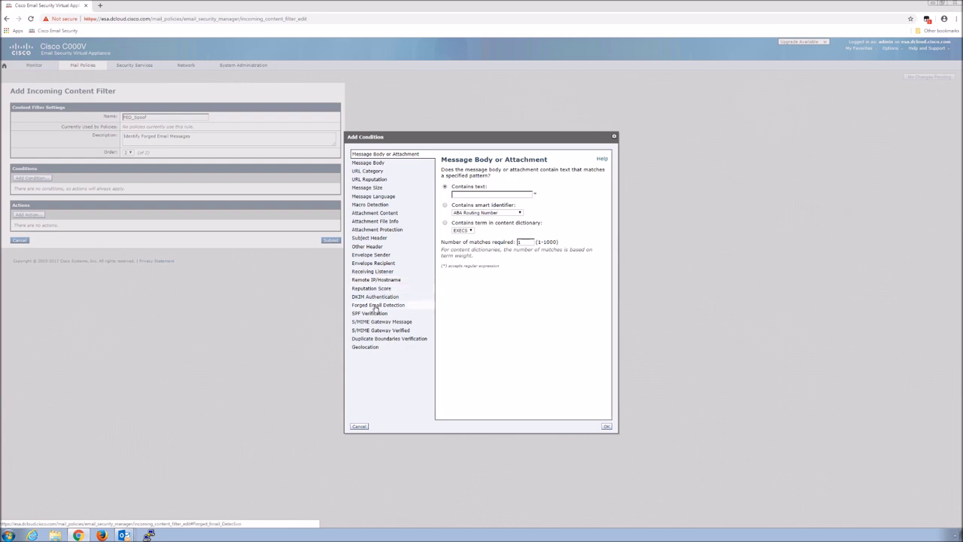
left_click(375, 305)
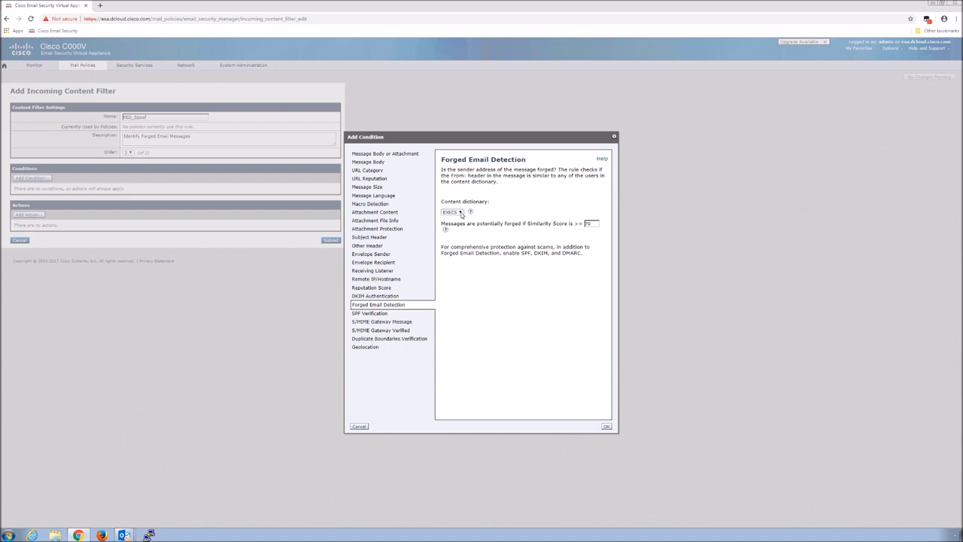
left_click(460, 212)
left_click(456, 218)
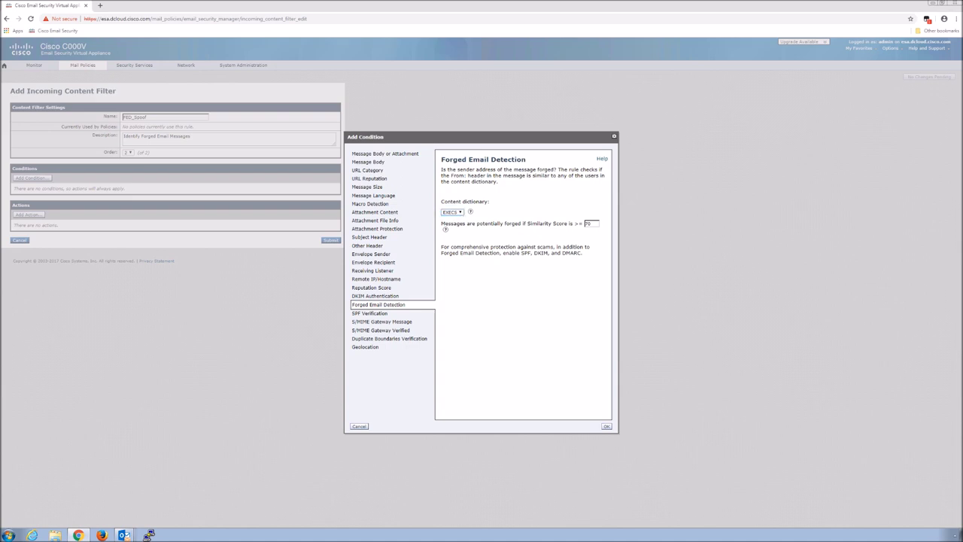
left_click(606, 427)
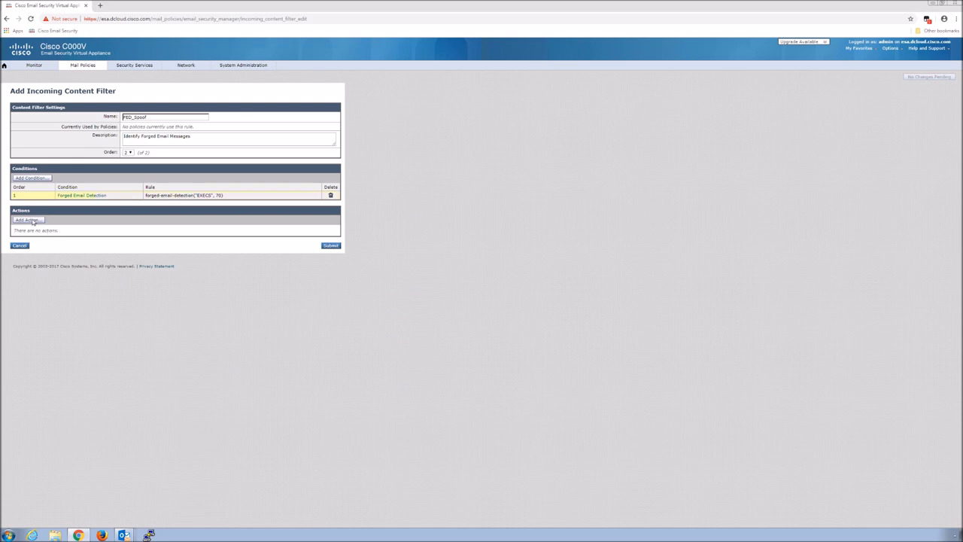
left_click(27, 219)
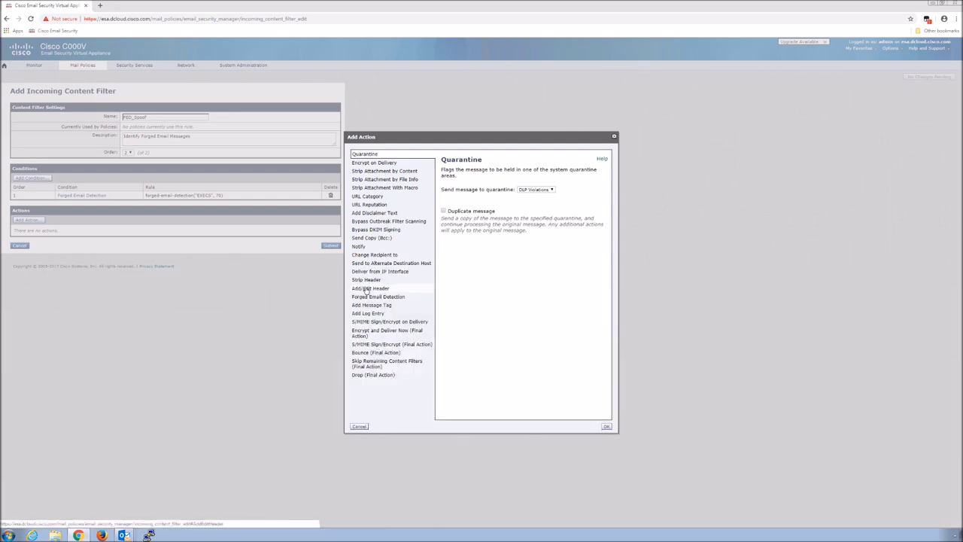
- Add an Add/Edit Header action prepending '[Possibly Forged]' to the subject header
left_click(366, 290)
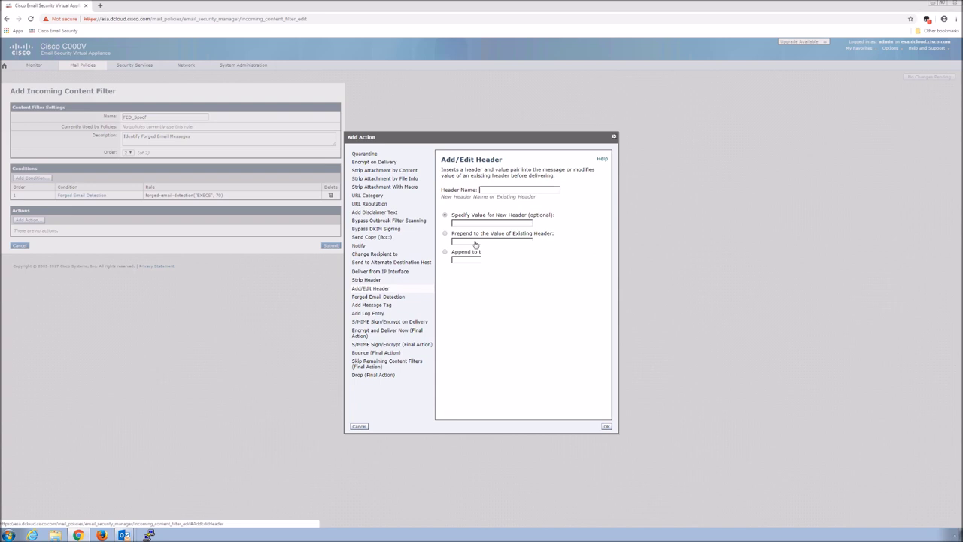
left_click(490, 190)
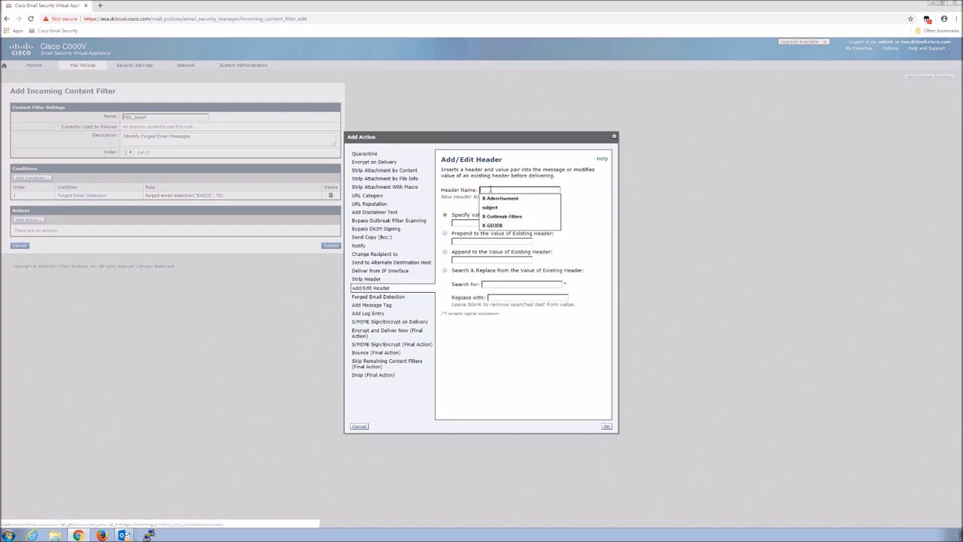
type("subject")
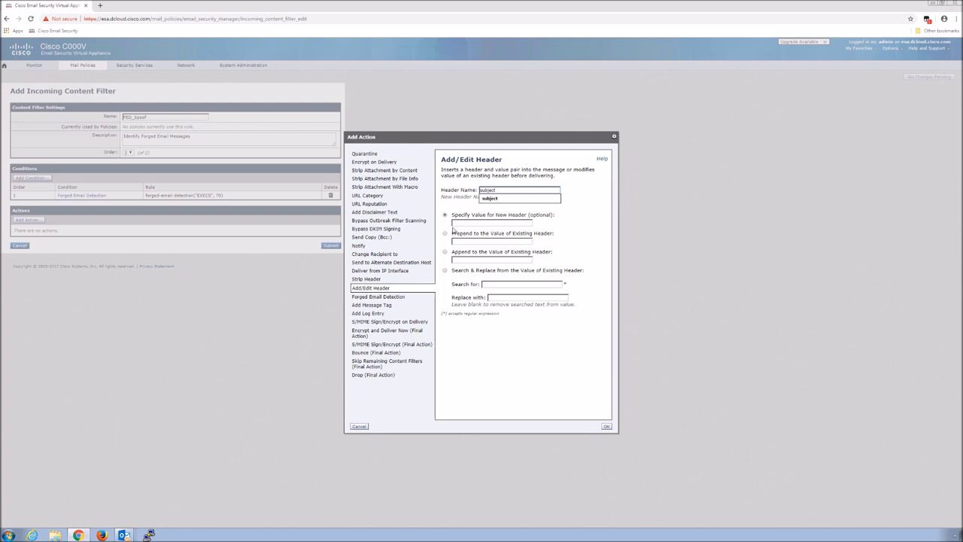
left_click(446, 236)
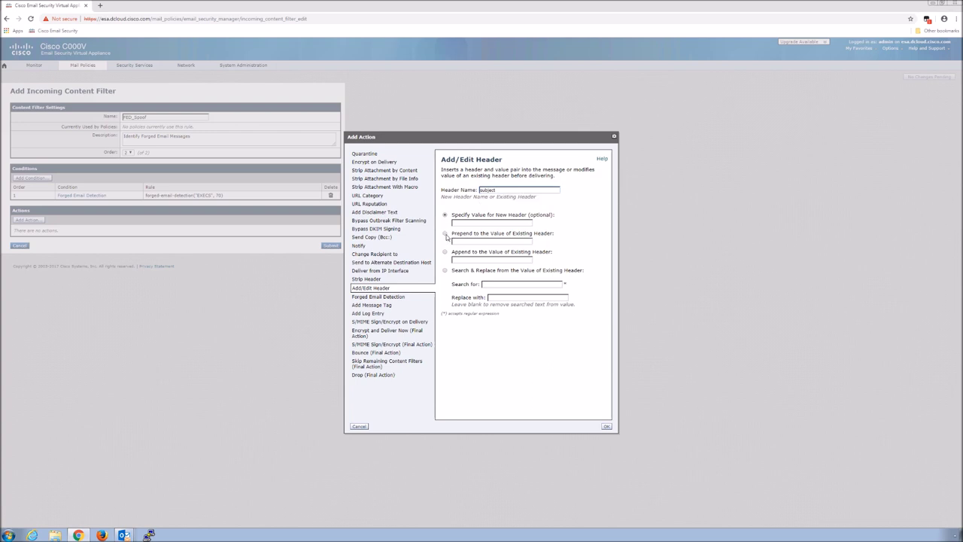
left_click(469, 242)
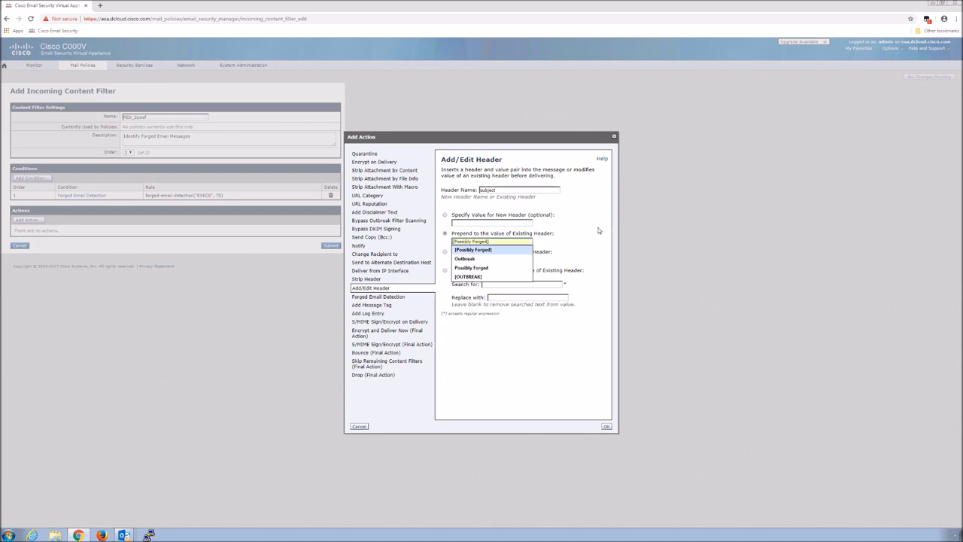
key("Return")
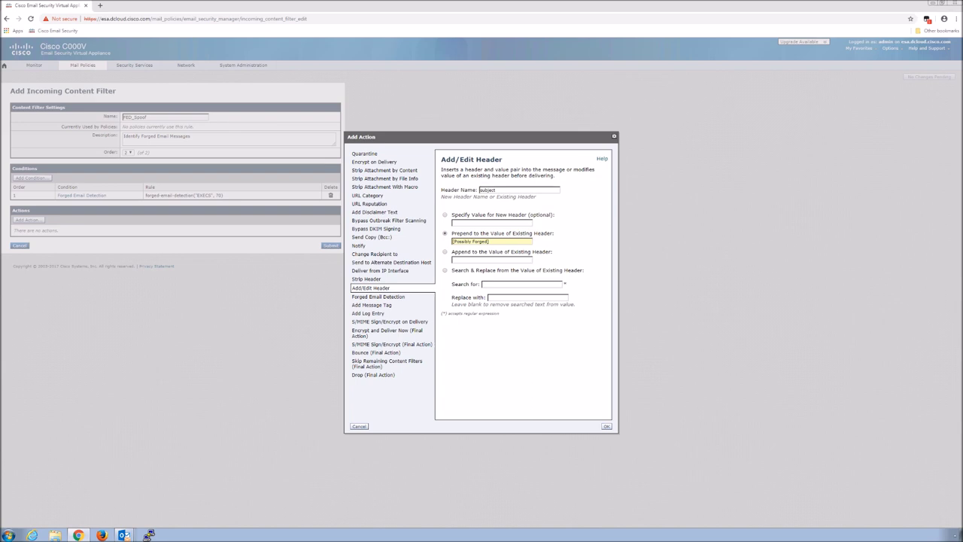
left_click(607, 426)
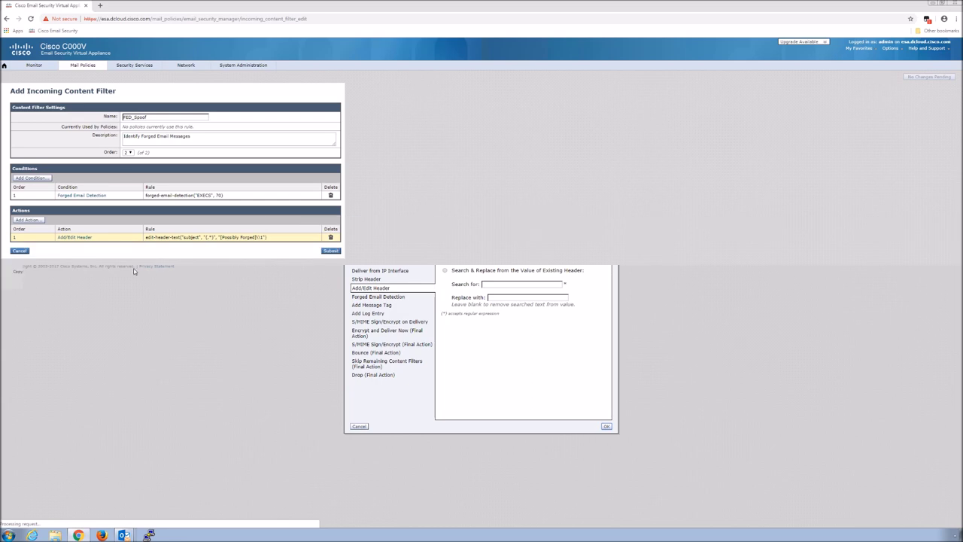
- Add a disclaimer action placing SpoofWarning above the message, then submit the FED_Spoof filter
left_click(30, 221)
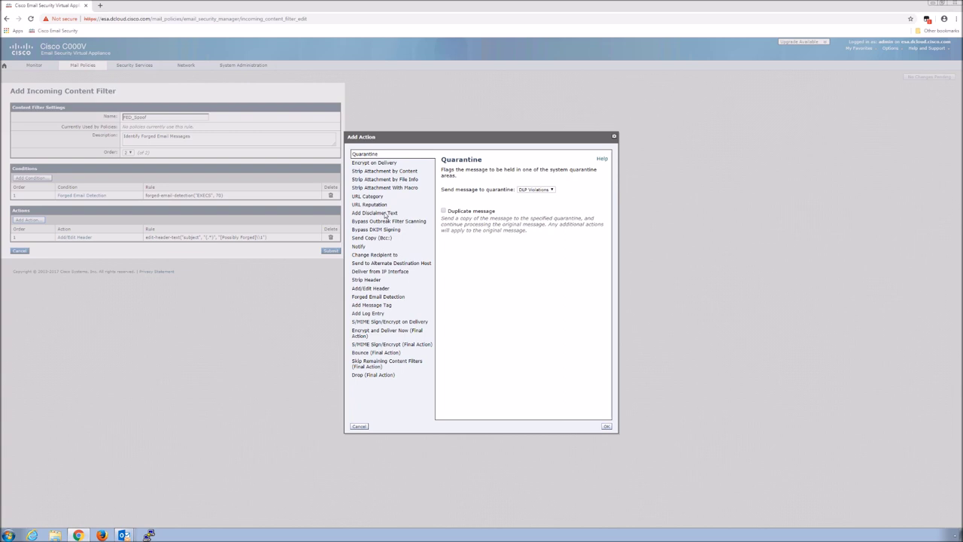
left_click(384, 214)
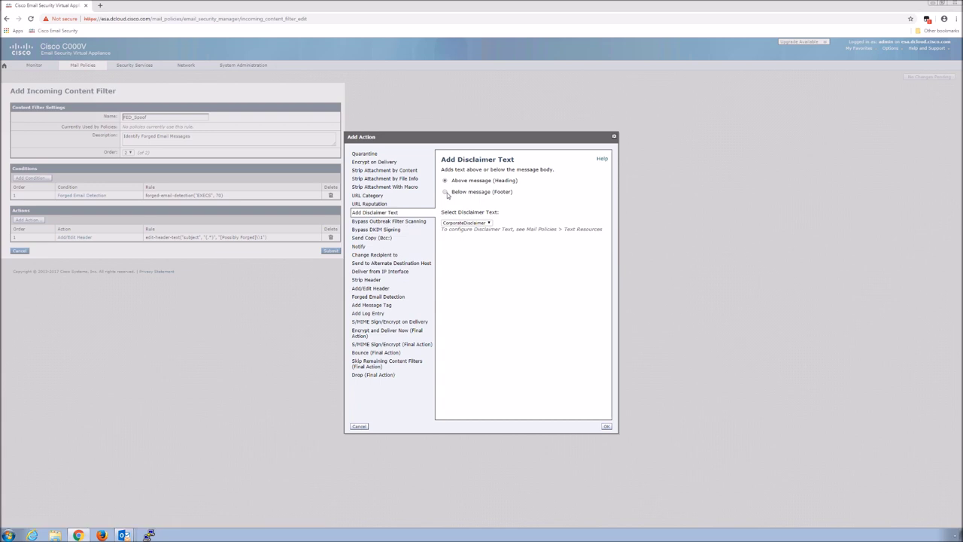
left_click(489, 224)
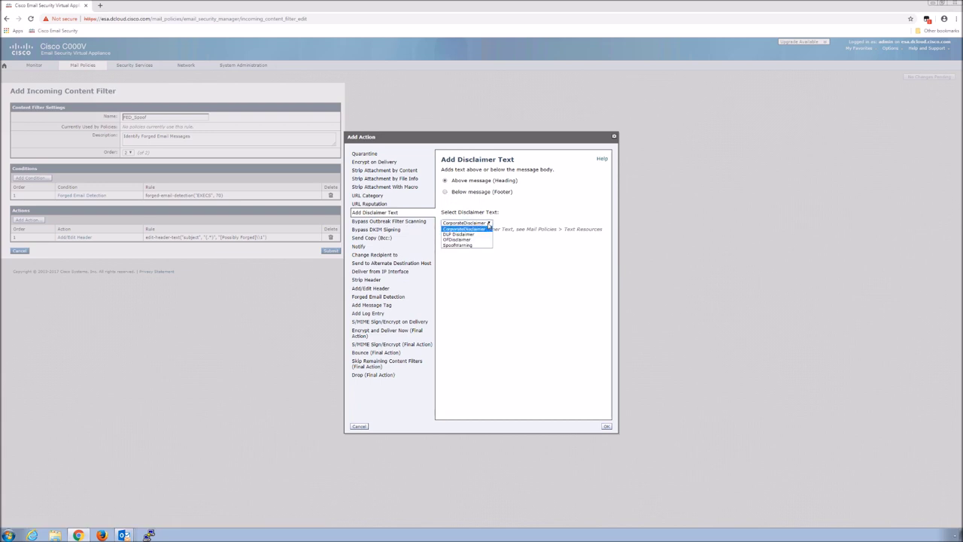
left_click(457, 245)
left_click(606, 426)
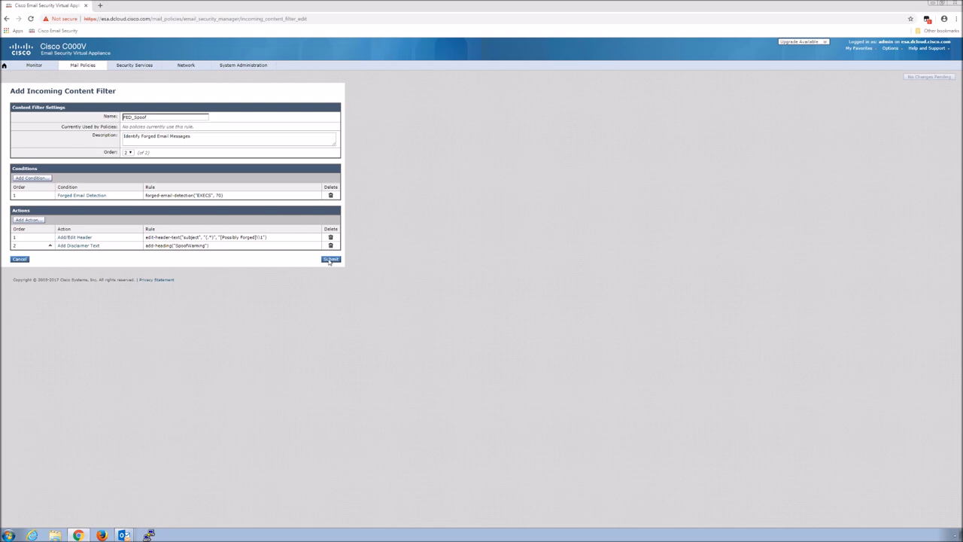
left_click(331, 259)
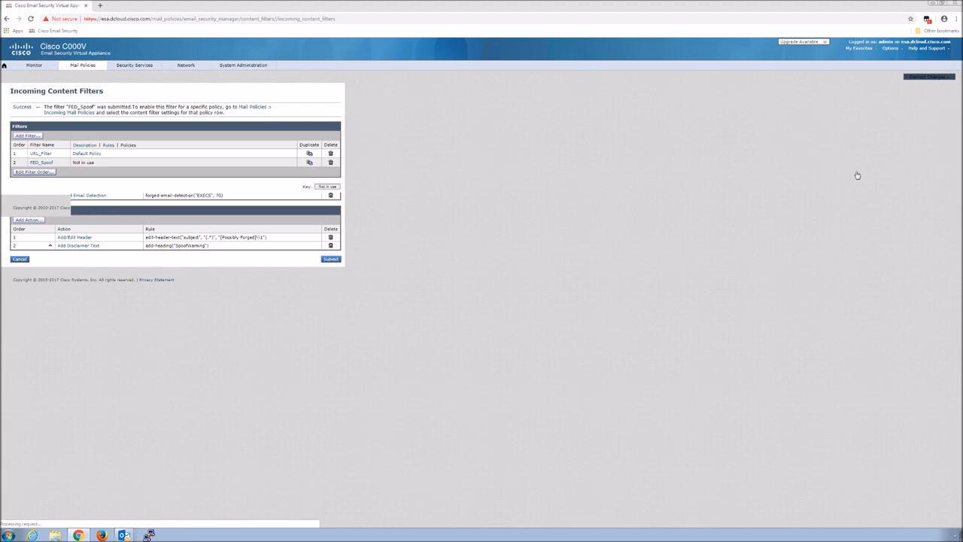
- Commit the pending changes with the comment 'FED Content Filter'
left_click(943, 78)
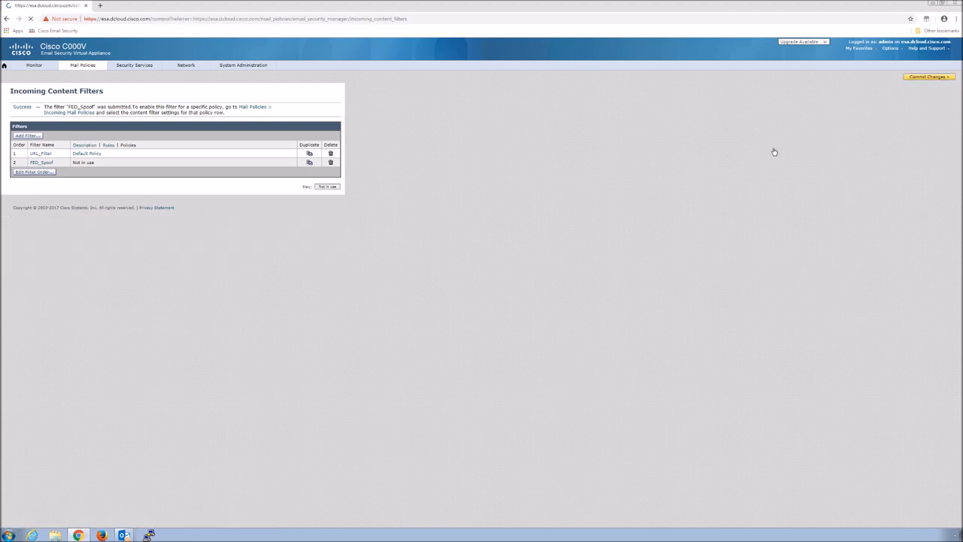
type("rec")
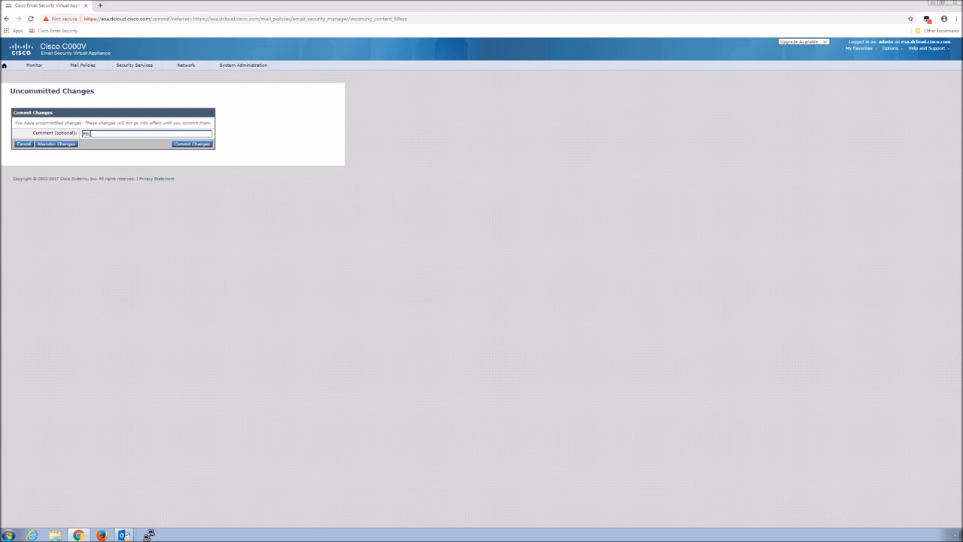
type("Content Filter")
left_click(203, 144)
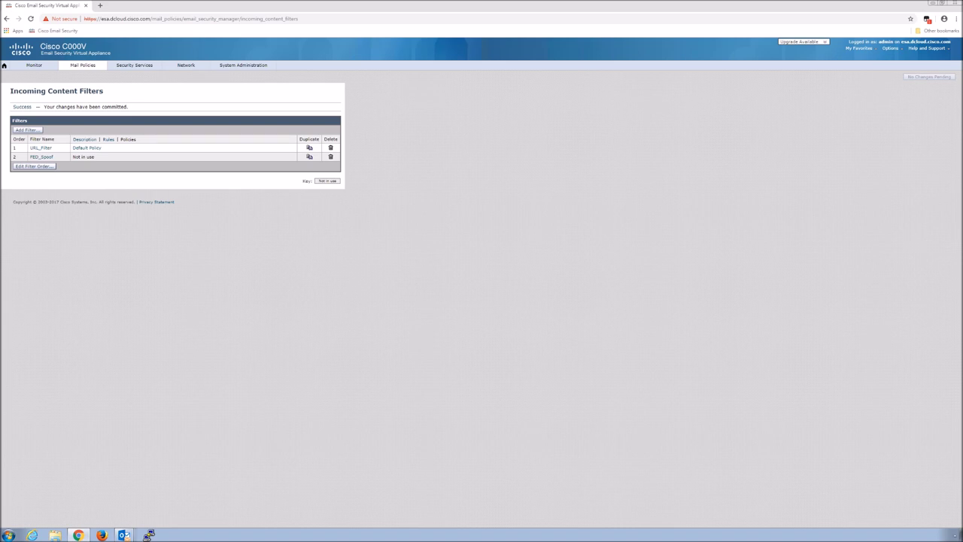
- Enable FED_Spoof next to URL_Filter in the Default incoming mail policy's content filters and submit
left_click(89, 67)
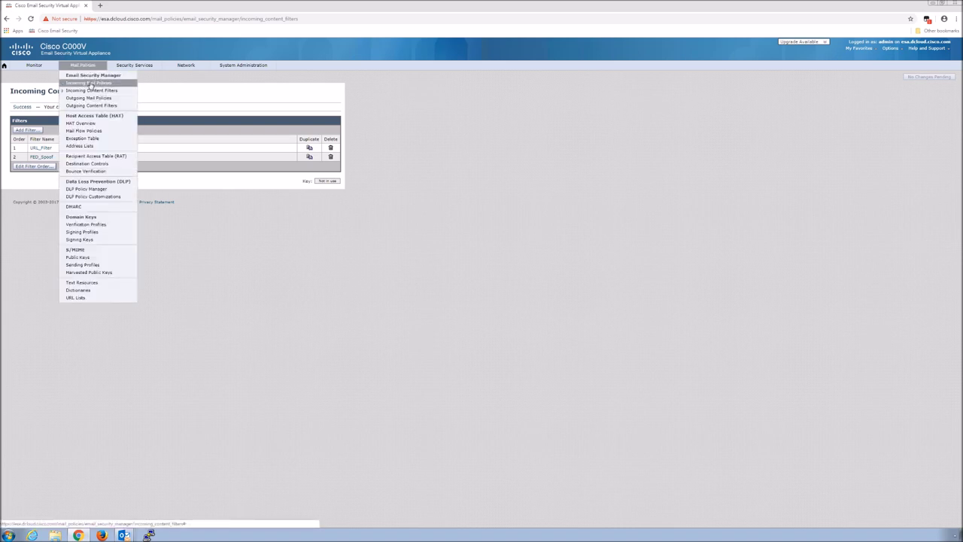
left_click(91, 84)
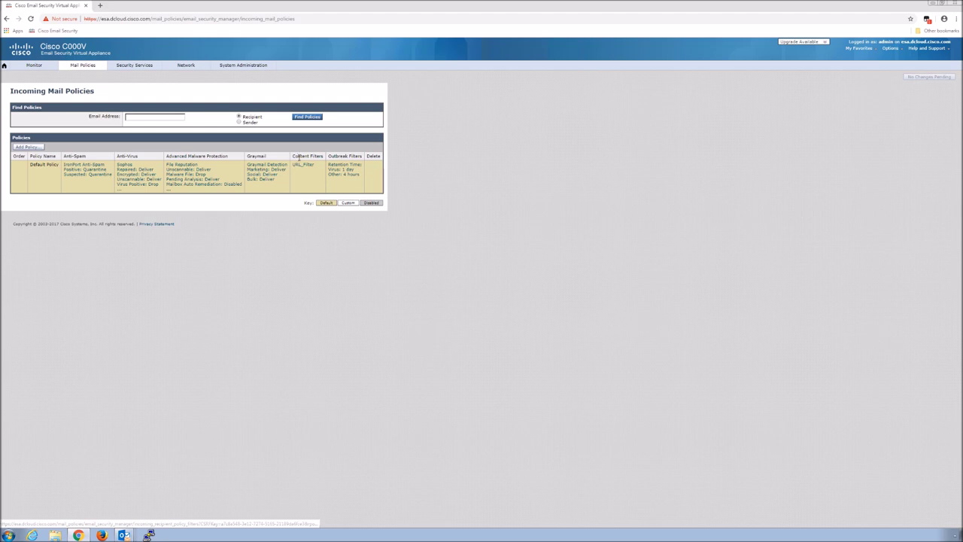
left_click(298, 167)
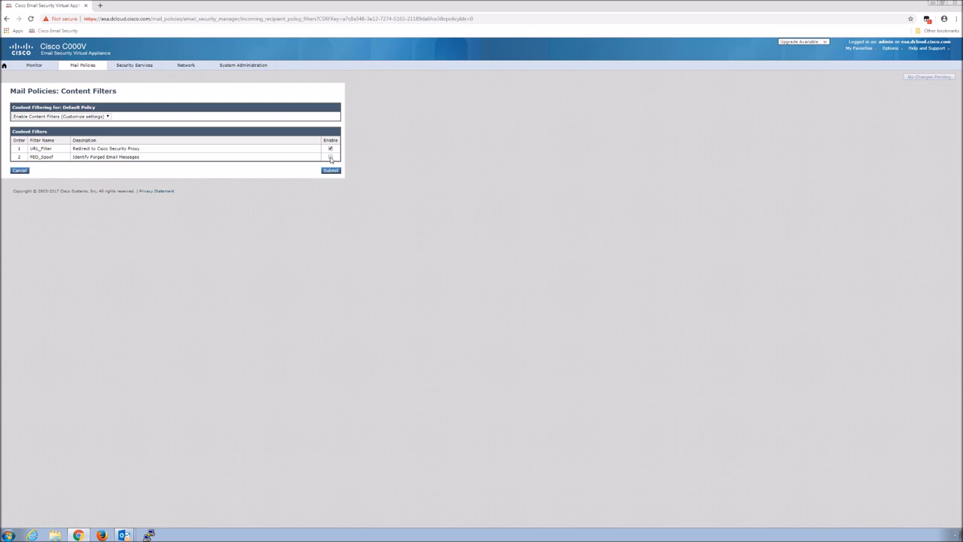
left_click(331, 157)
left_click(332, 171)
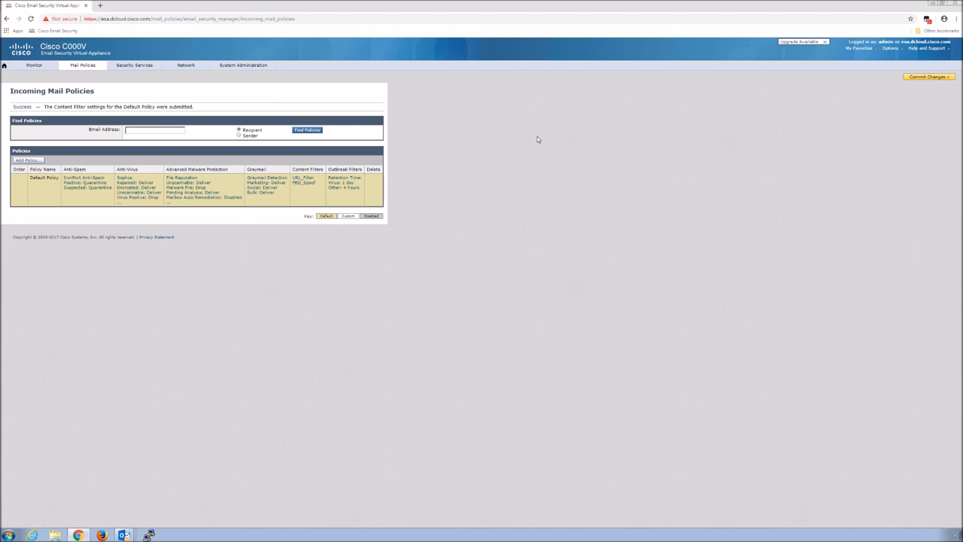
left_click(928, 77)
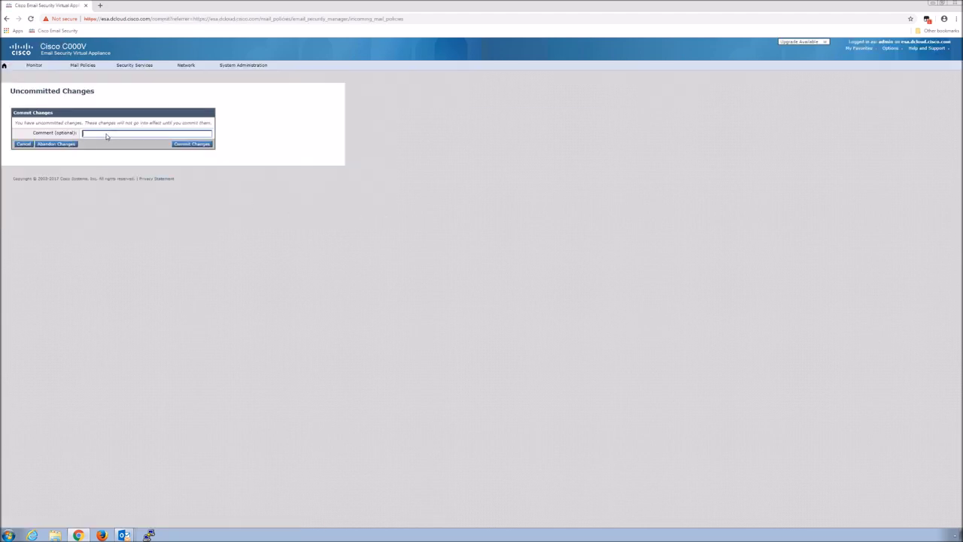
- Commit the pending change with the comment 'PEC CP to default incoming mail policy'
type("Editable")
type("PEC CP to default incoming")
type(" mai")
type("l policy")
type("n")
left_click(200, 144)
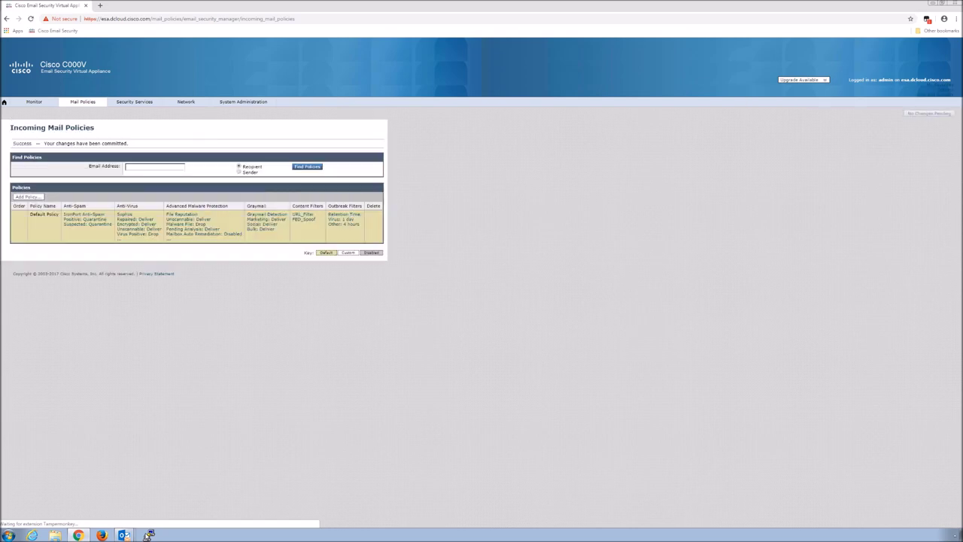
left_click(149, 535)
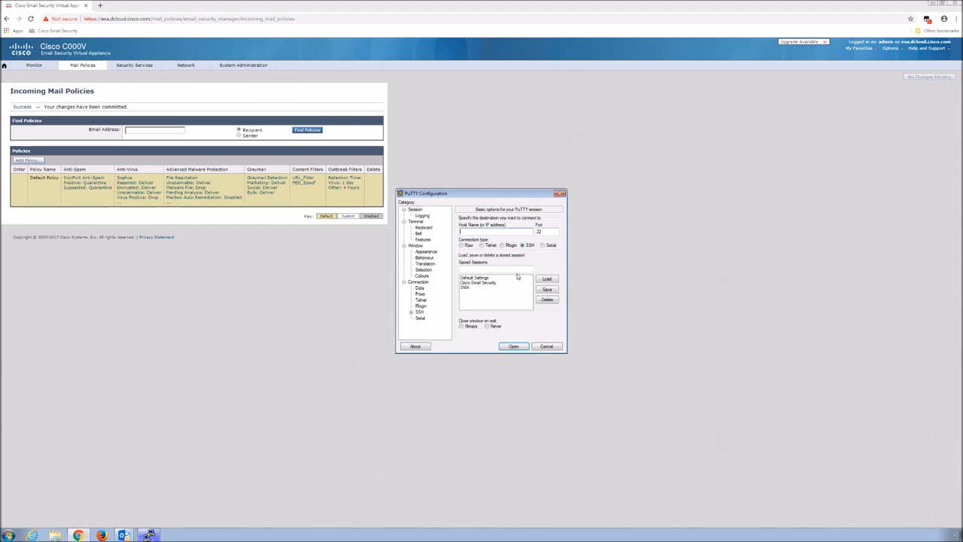
- Open the saved appliance session in PuTTY and log in as admin with the account password
double_click(475, 285)
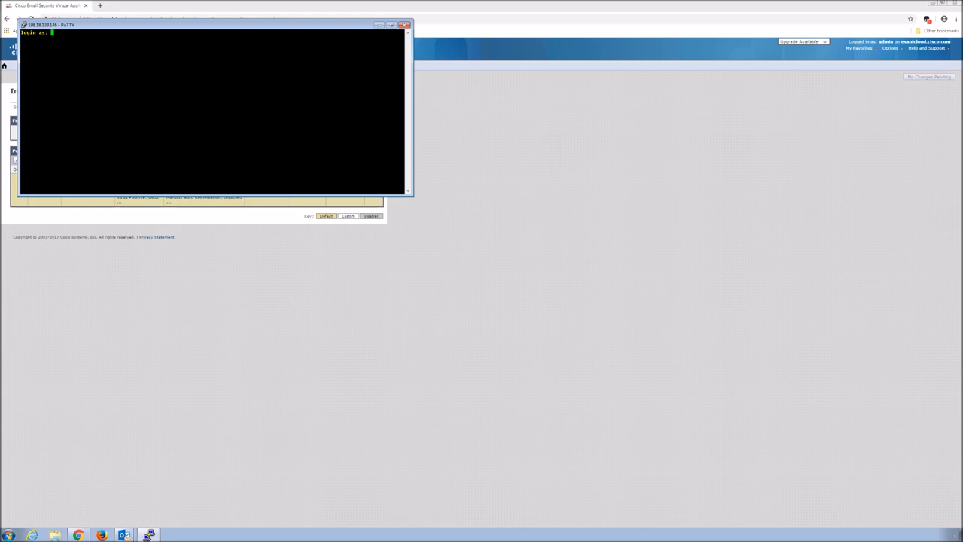
type("admin")
key("Return")
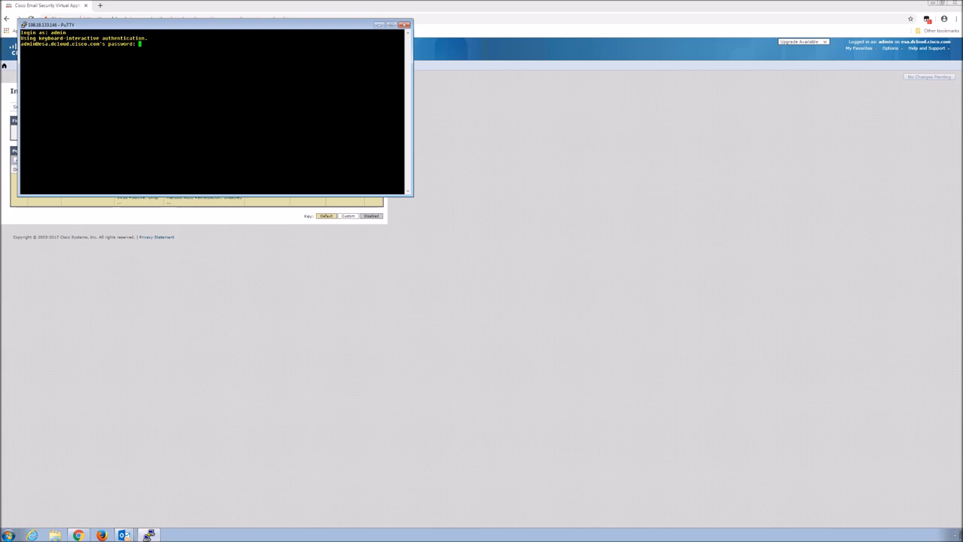
key("Return")
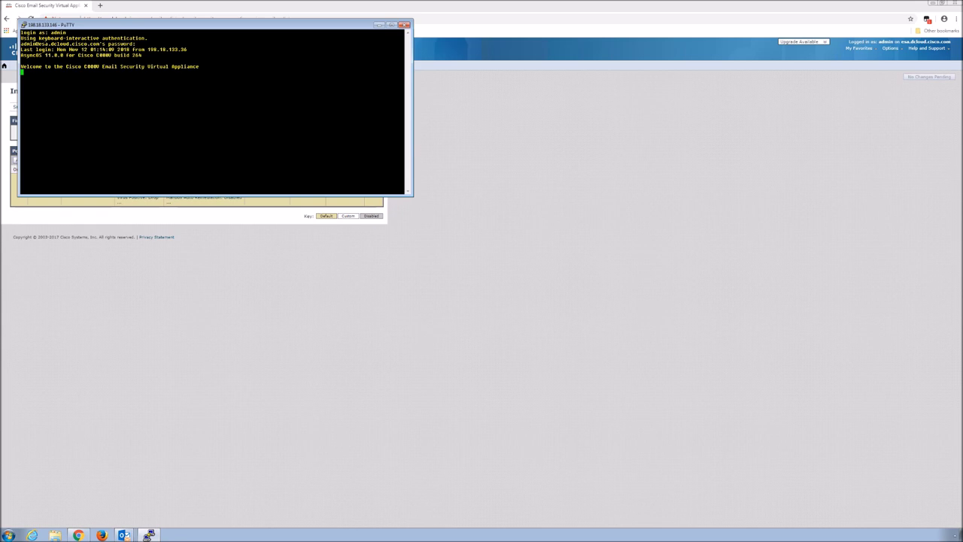
- Run tail mail_logs to stream the appliance's live mail log entries
key("Return")
key("Return")
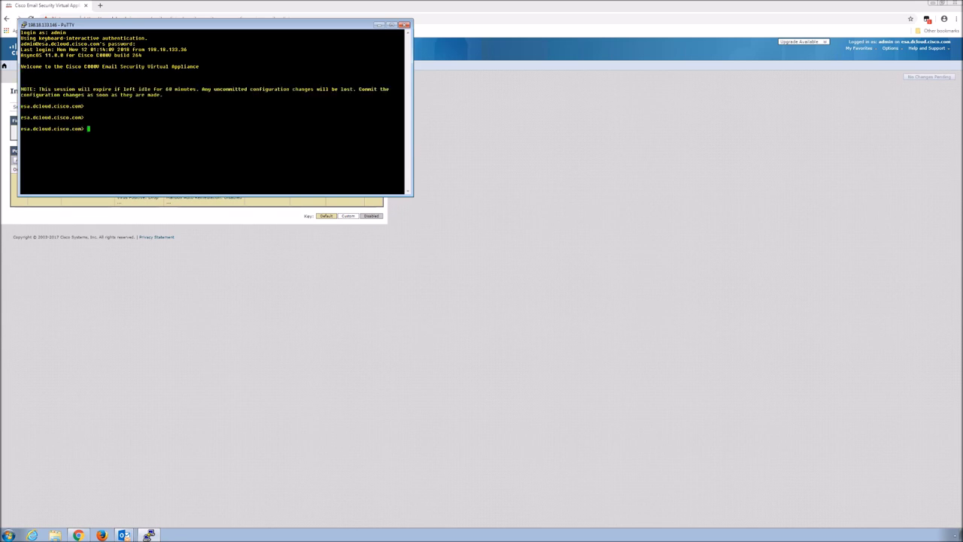
type("tail mail_logs")
key("Return")
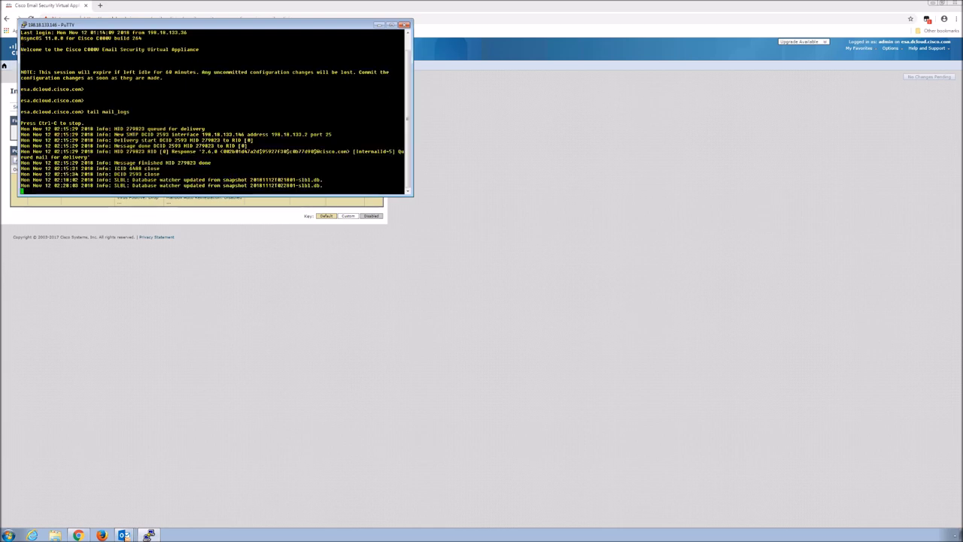
left_click(124, 535)
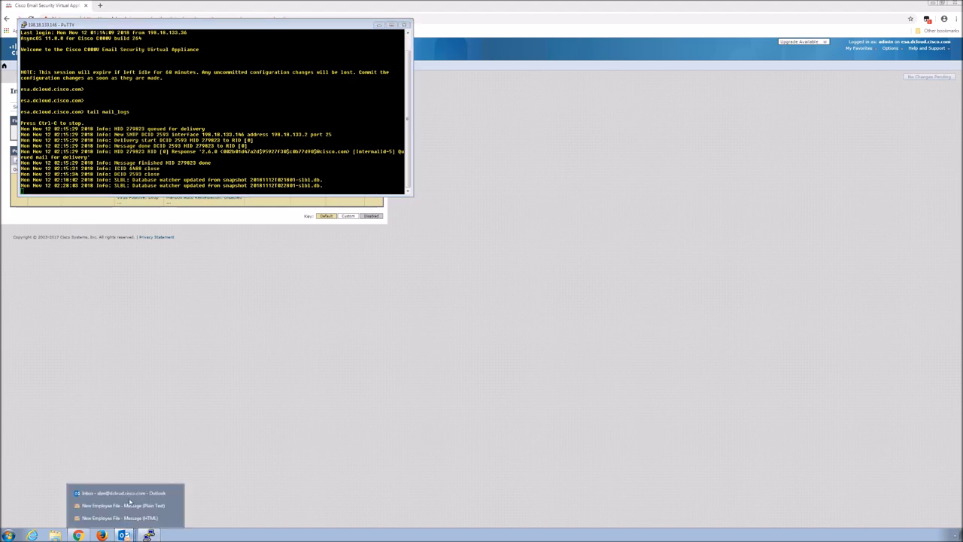
- In Outlook, select the Immediate Payment Required email's CEO signature line, then its whole body
left_click(131, 498)
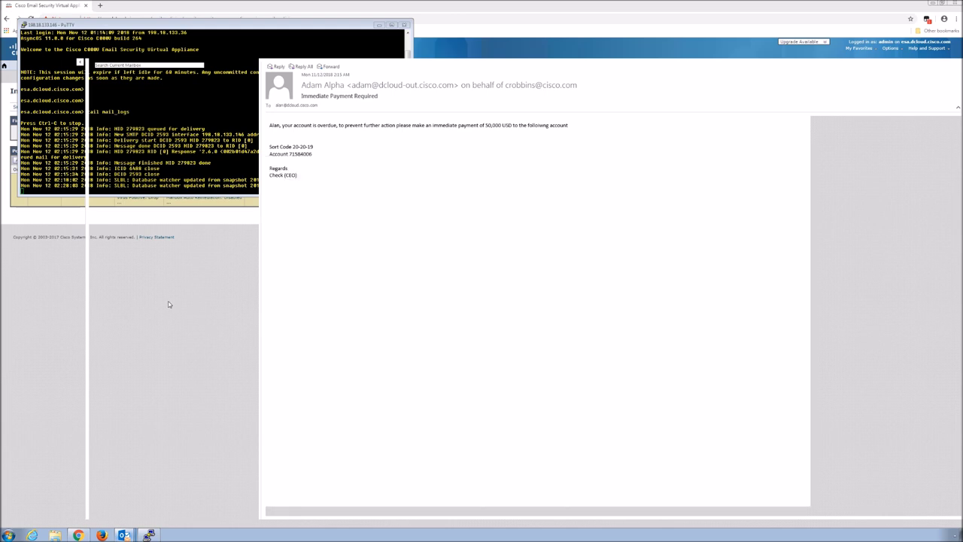
triple_click(306, 175)
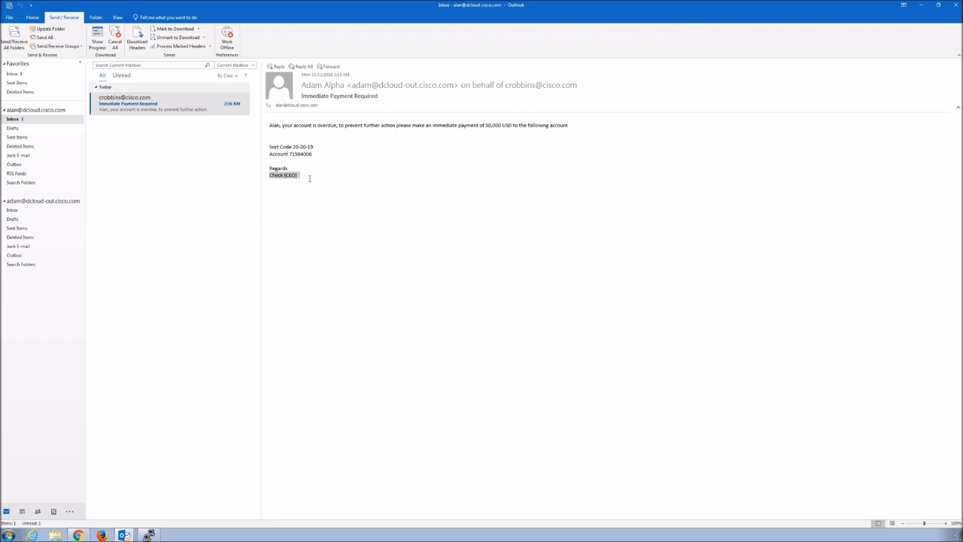
left_click(299, 174)
key("ctrl+a")
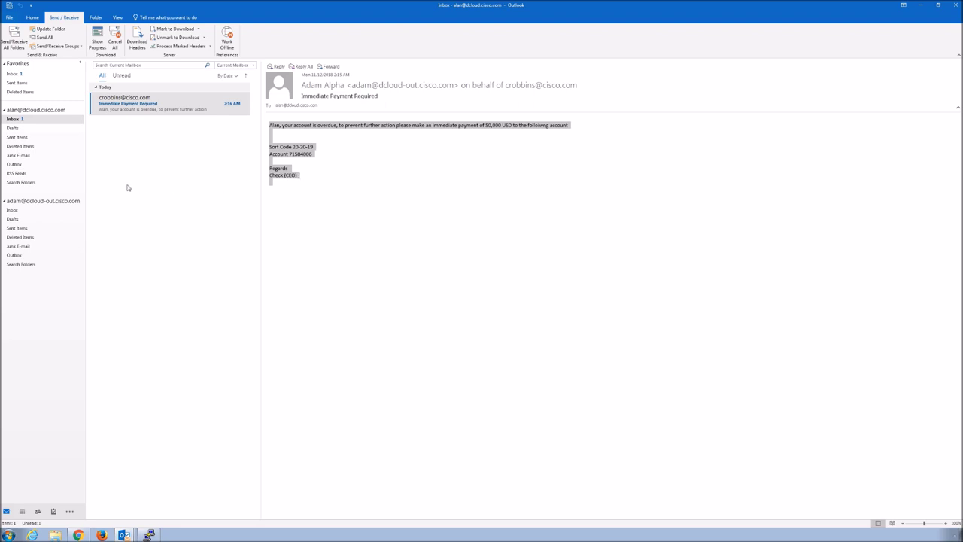
- Switch to the second account's empty Inbox and start a new email from the Home tab
left_click(11, 211)
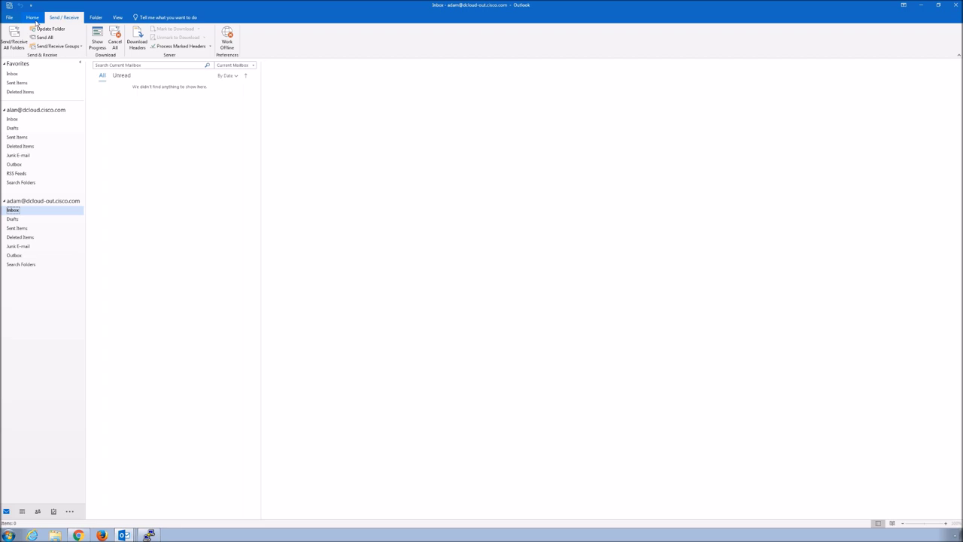
left_click(33, 17)
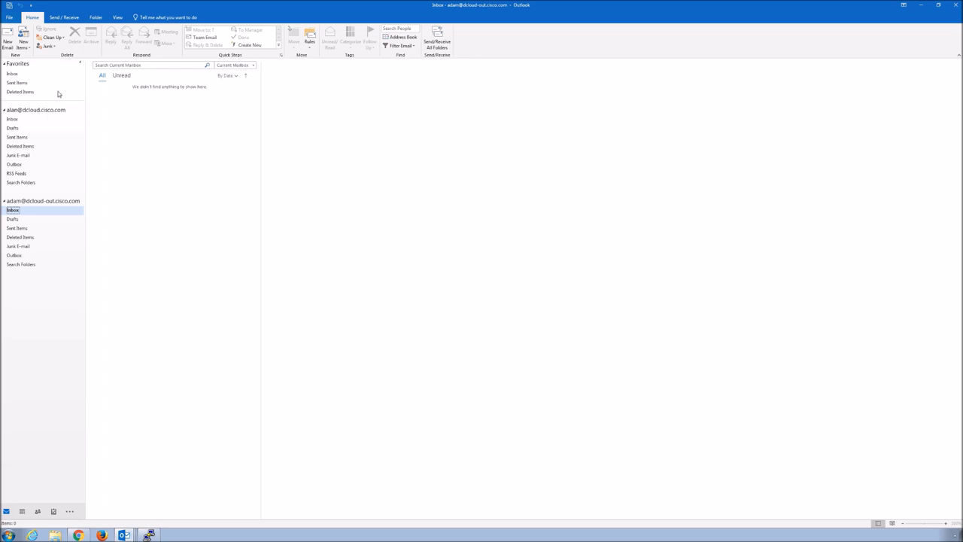
left_click(6, 47)
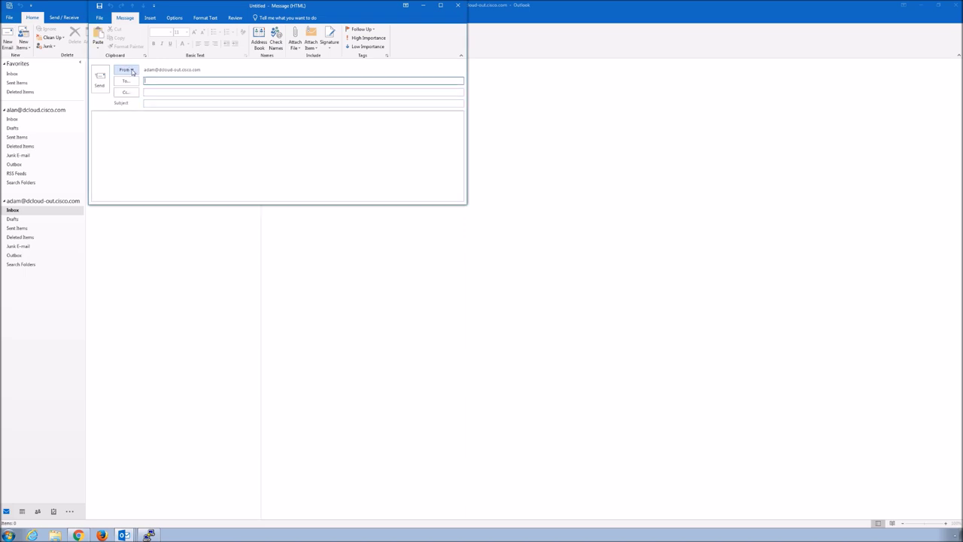
- Set From to the CEO's address, To to the autocompleted recipient, subject 'Immediate Payment Required'
left_click(132, 71)
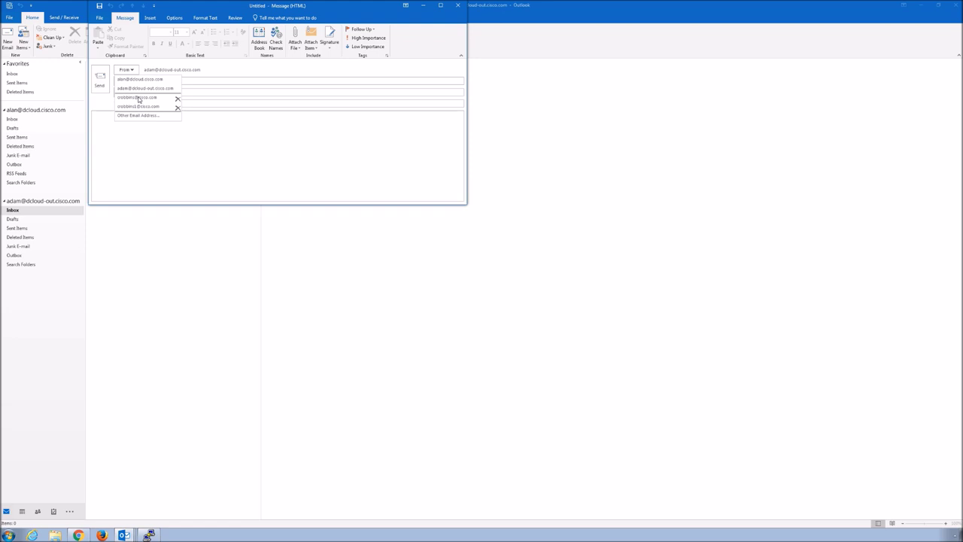
left_click(157, 97)
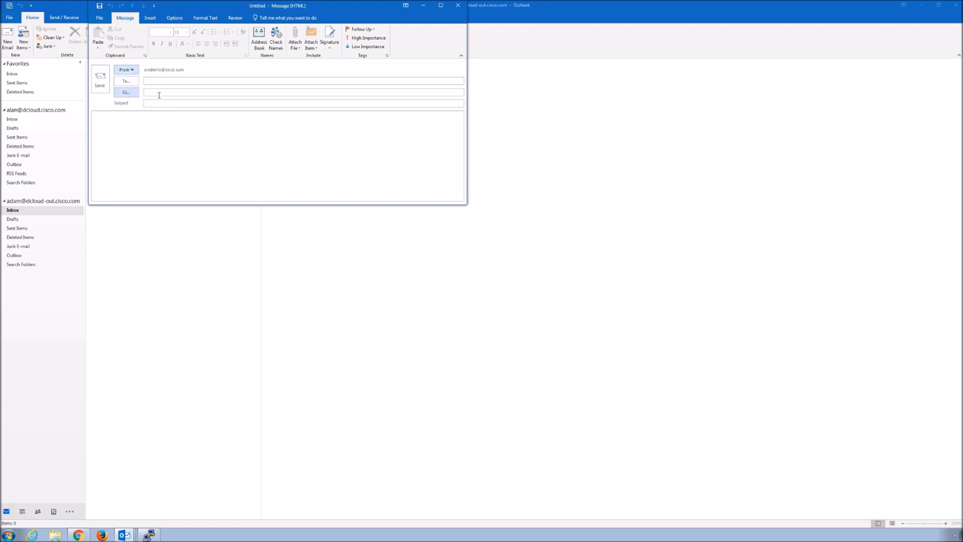
left_click(157, 79)
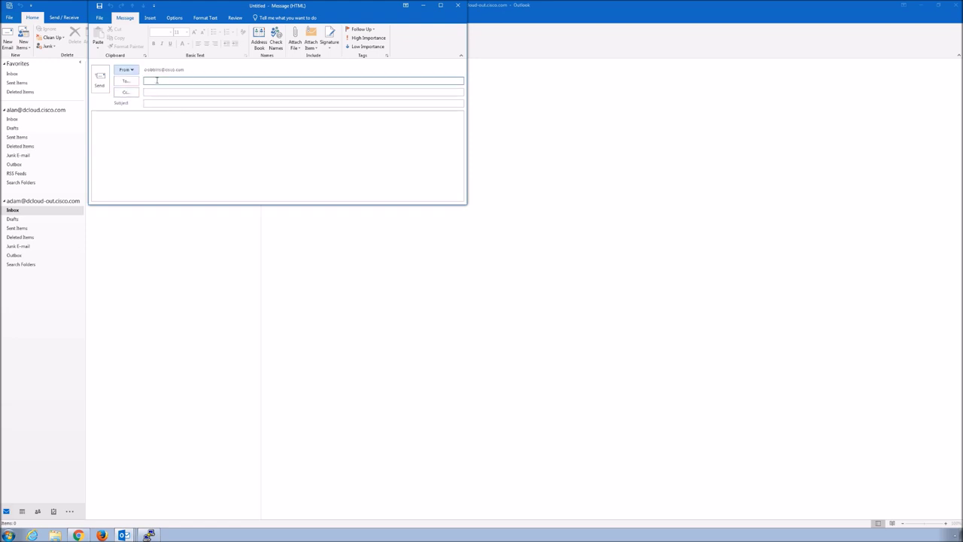
type("al")
key("Return")
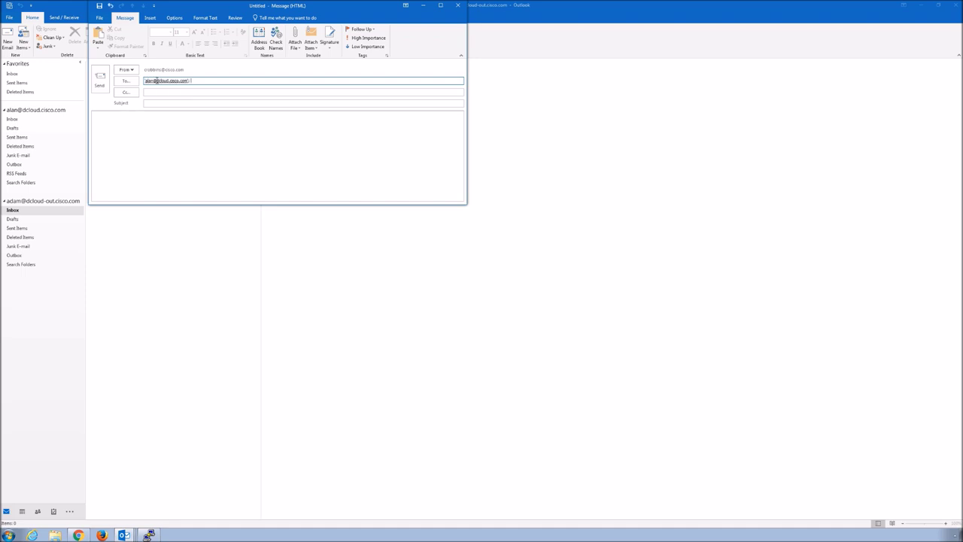
left_click(150, 104)
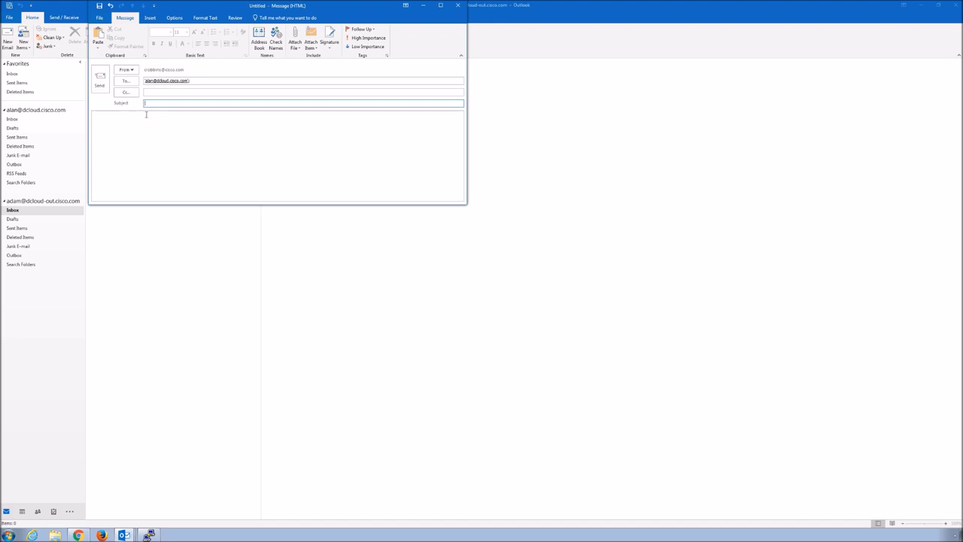
type("Immediate Payment Required")
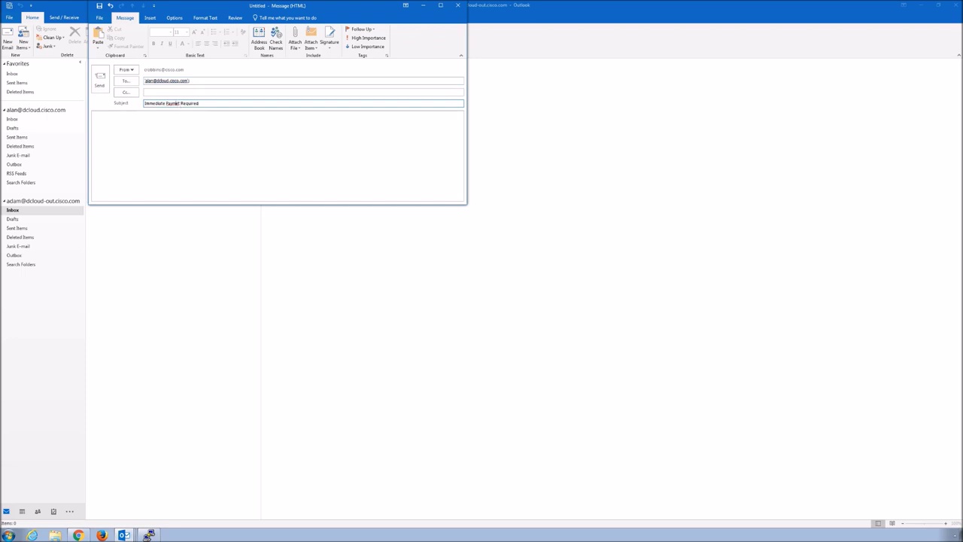
- Correct the misspelled 'Payment' in the subject line
left_click(178, 103)
key("BackSpace")
type("ent")
- Paste the prepared 50,000 USD payment request into the body and send the email
left_click(138, 120)
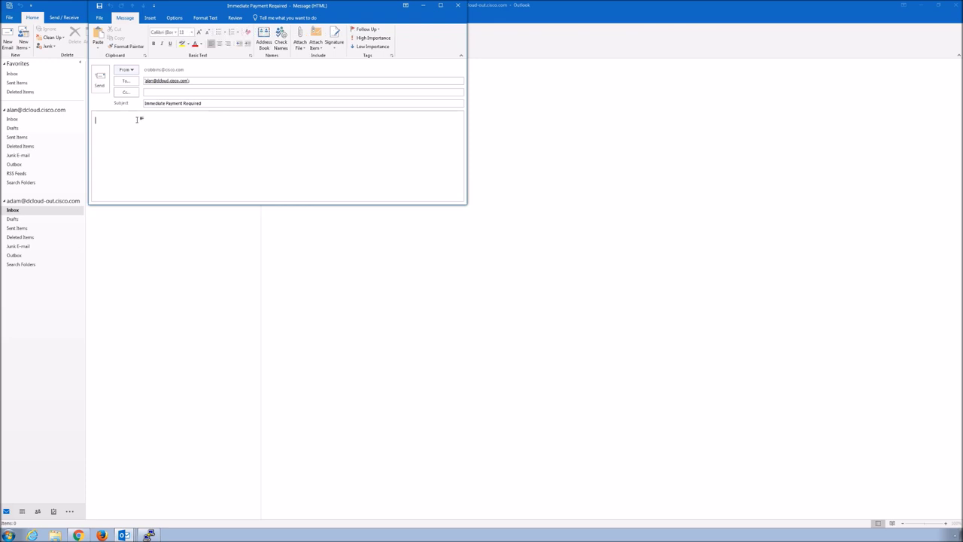
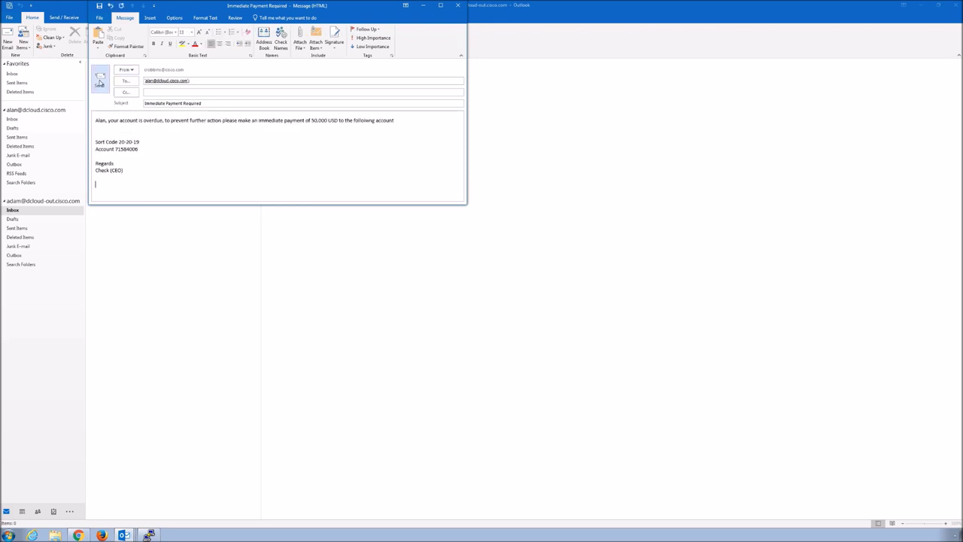
left_click(100, 82)
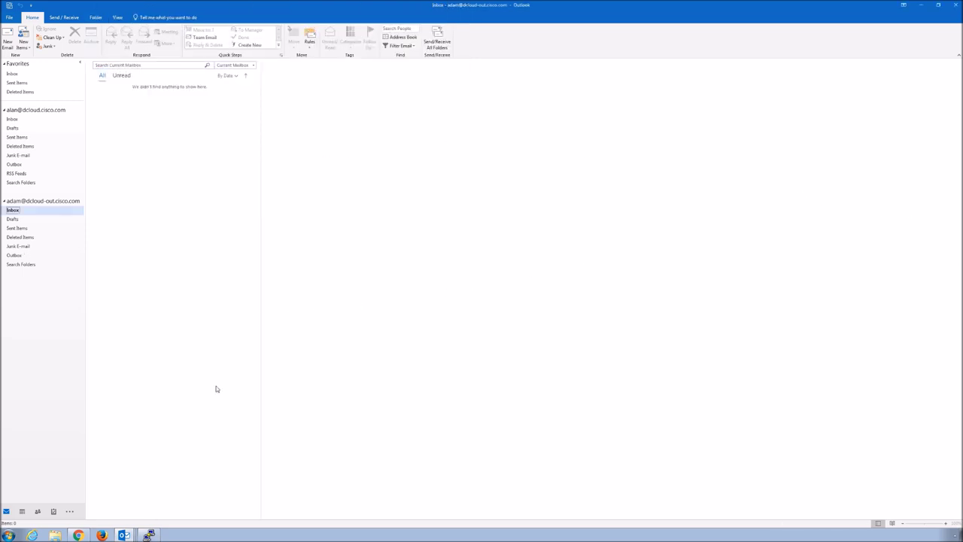
- Check the PuTTY mail log line where Forged Email Detection scored the message 100, then return to Outlook's Inbox
key("alt+Tab")
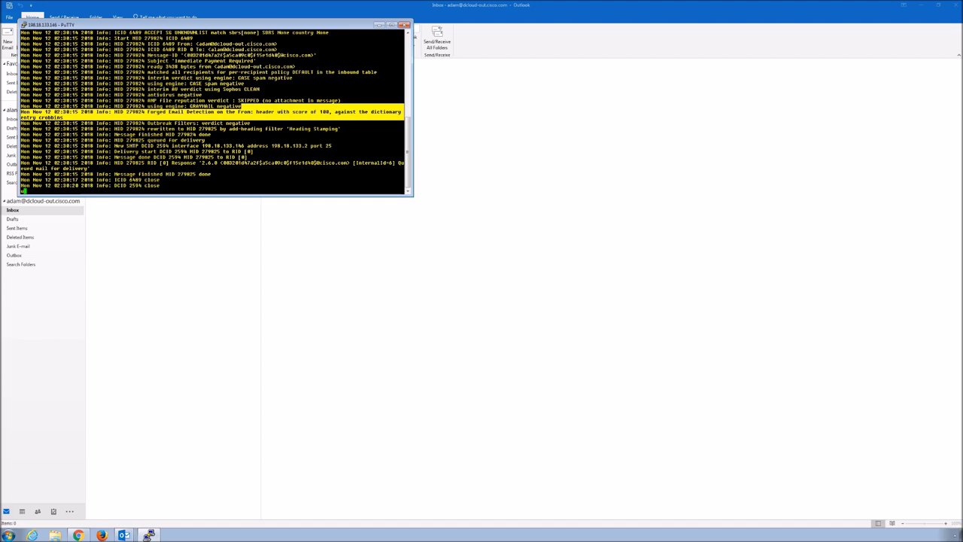
key("Return")
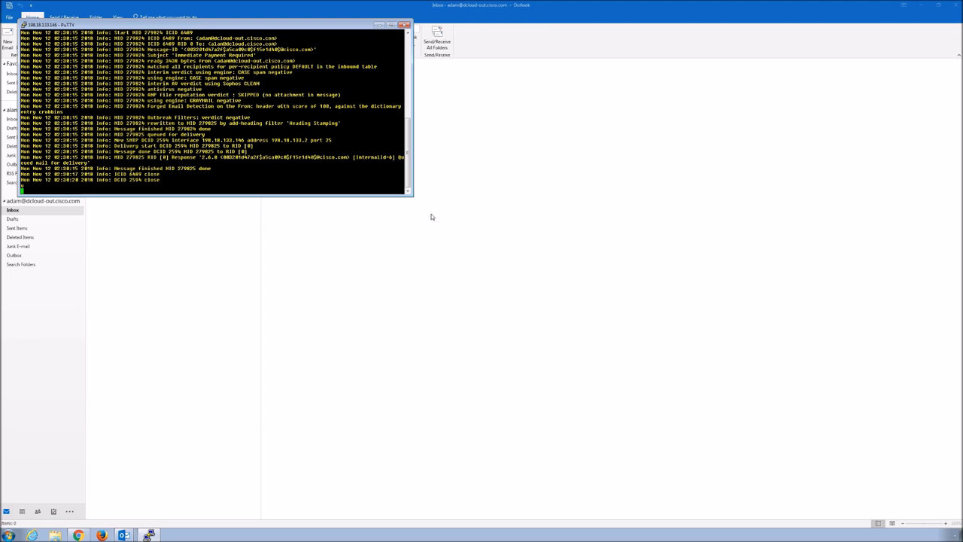
key("super+Down")
left_click(13, 74)
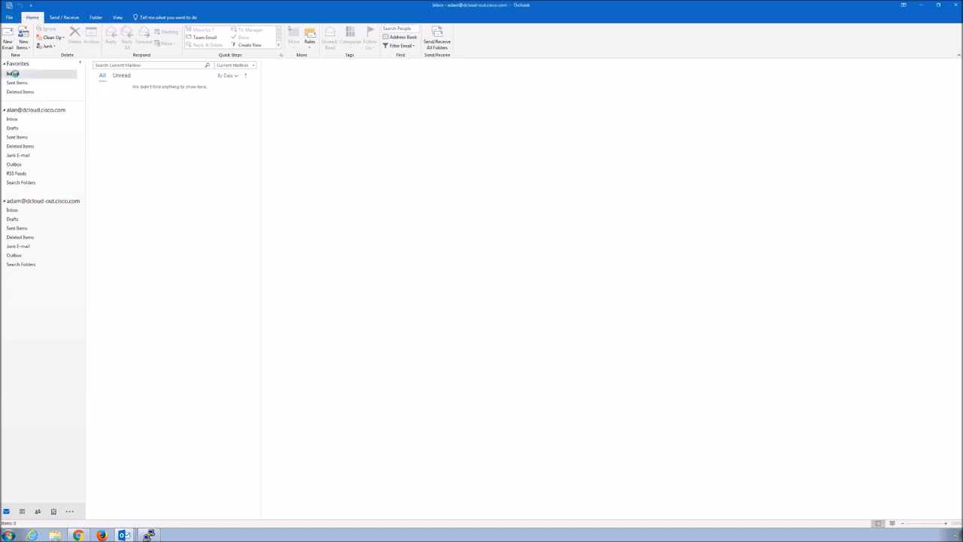
- Send/Receive all folders and open the new '[Possibly Forged]Immediate Payment Required' message
left_click(62, 17)
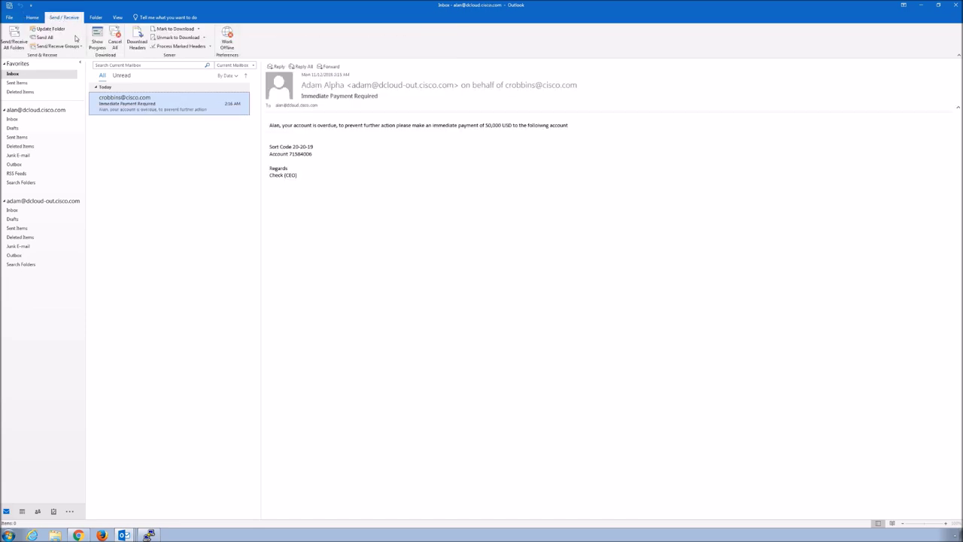
left_click(14, 39)
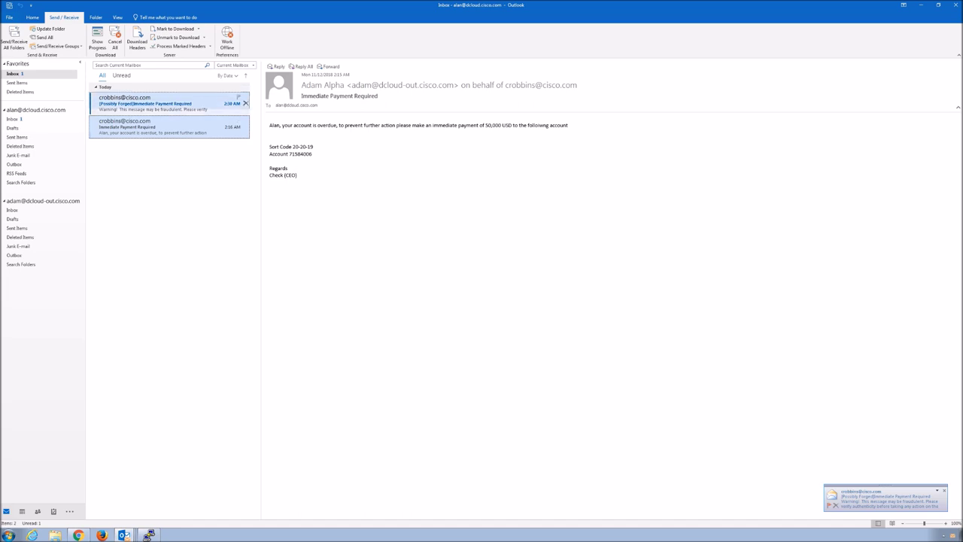
left_click(165, 103)
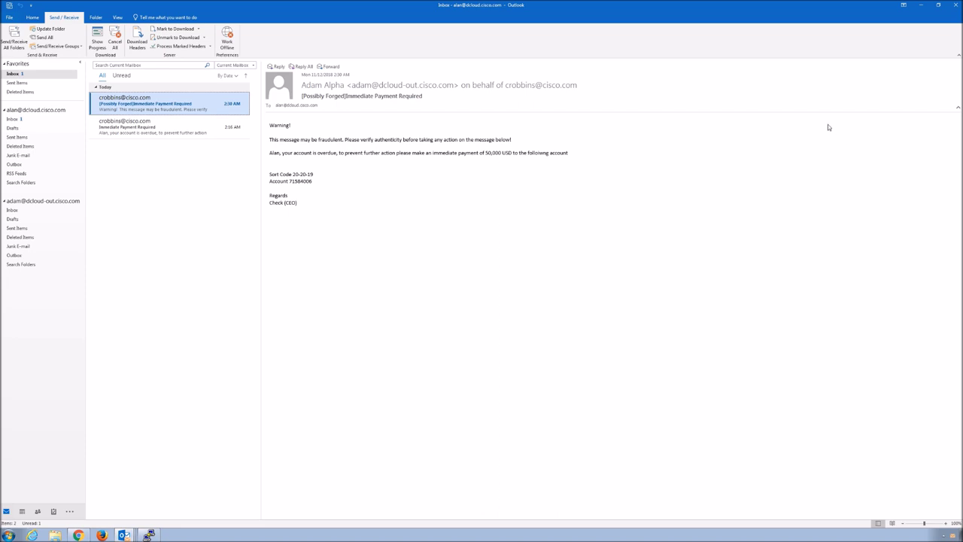
left_click(270, 125)
- Highlight the 'Warning!' line in the forged message, then bring up the ESA console in the browser
left_click(275, 130)
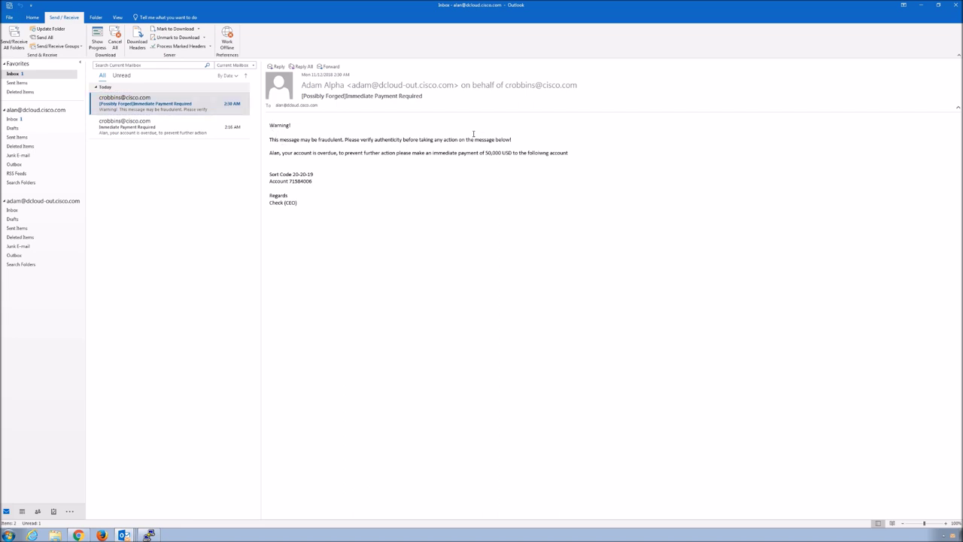
left_click_drag(473, 134, 516, 144)
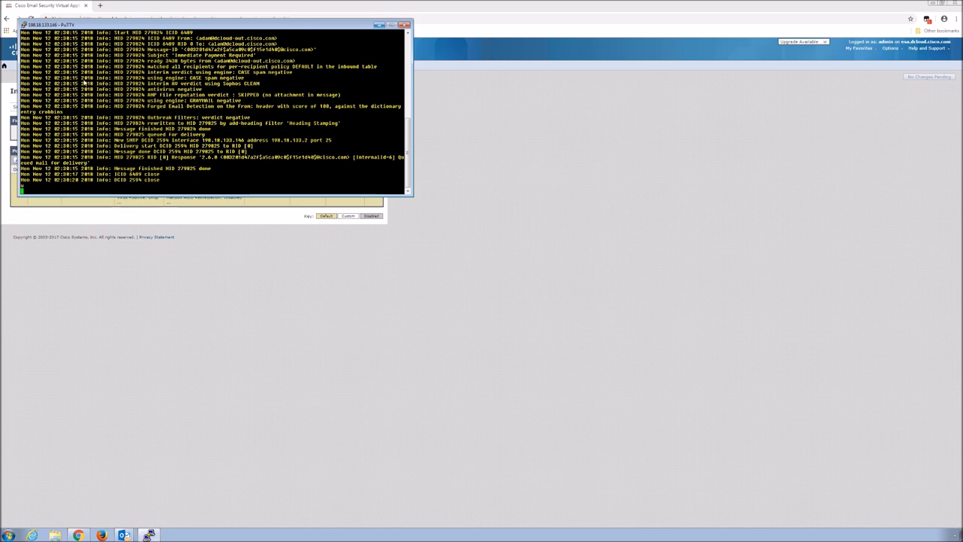
left_click(380, 26)
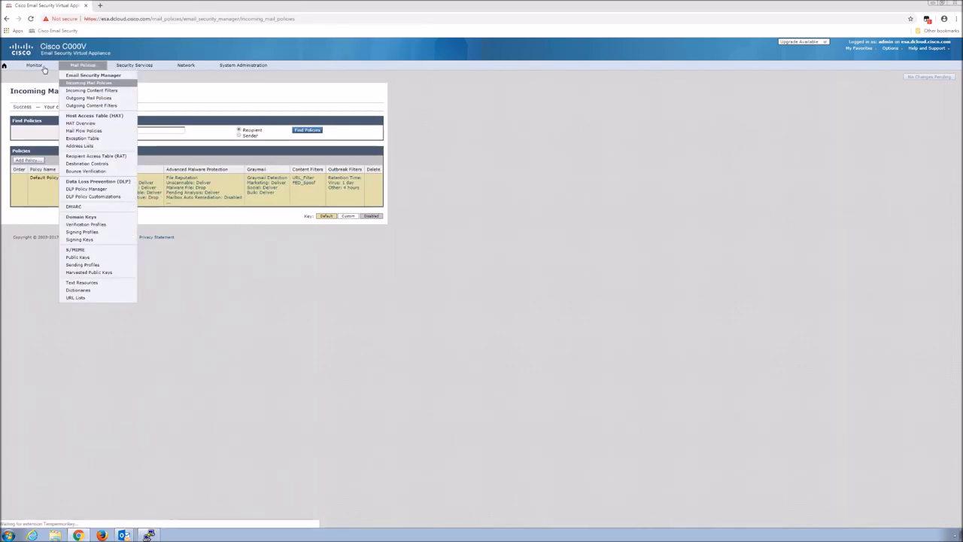
- Open the Forged Email Detection report from the Monitor menu, showing one matched message
mouse_move(38, 67)
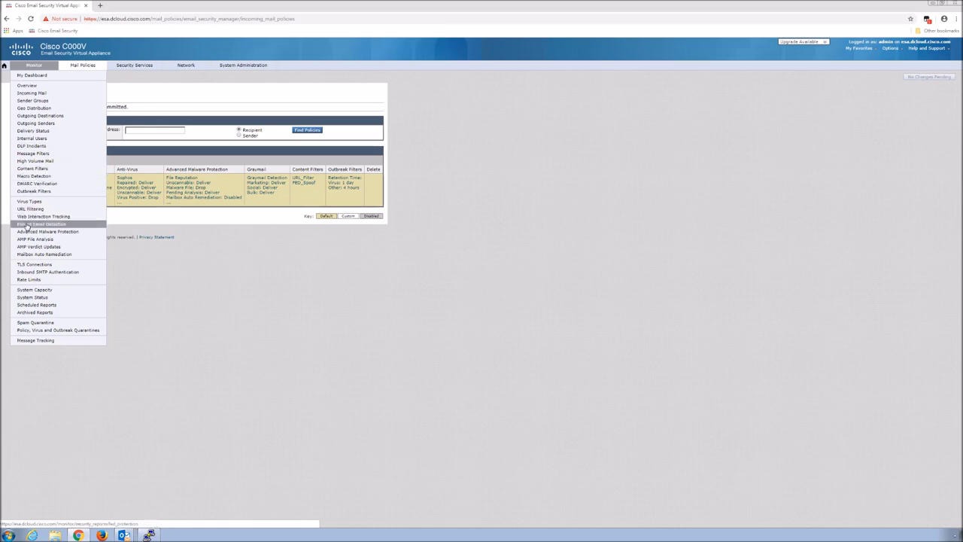
left_click(28, 226)
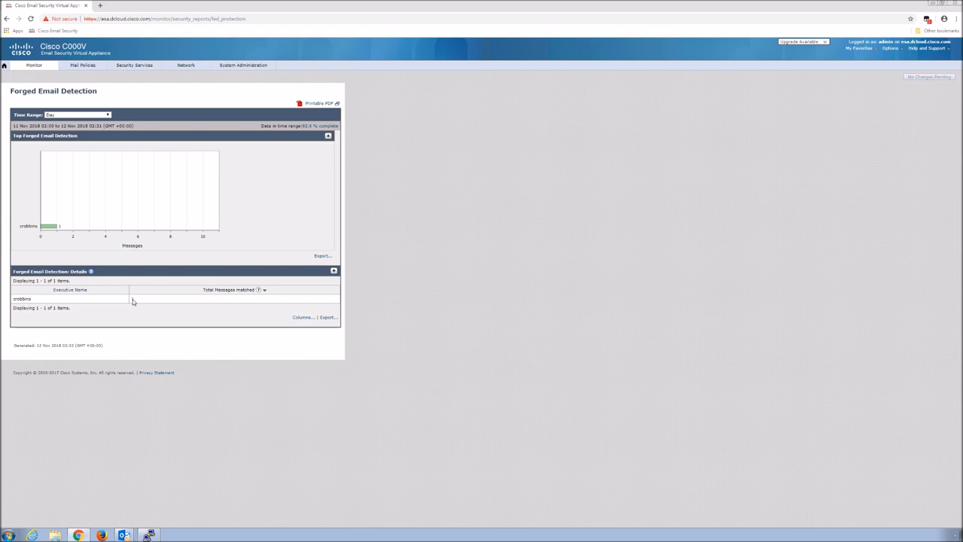
- Search Message Tracking for the one forged message and open its Message Details maximized
left_click(132, 300)
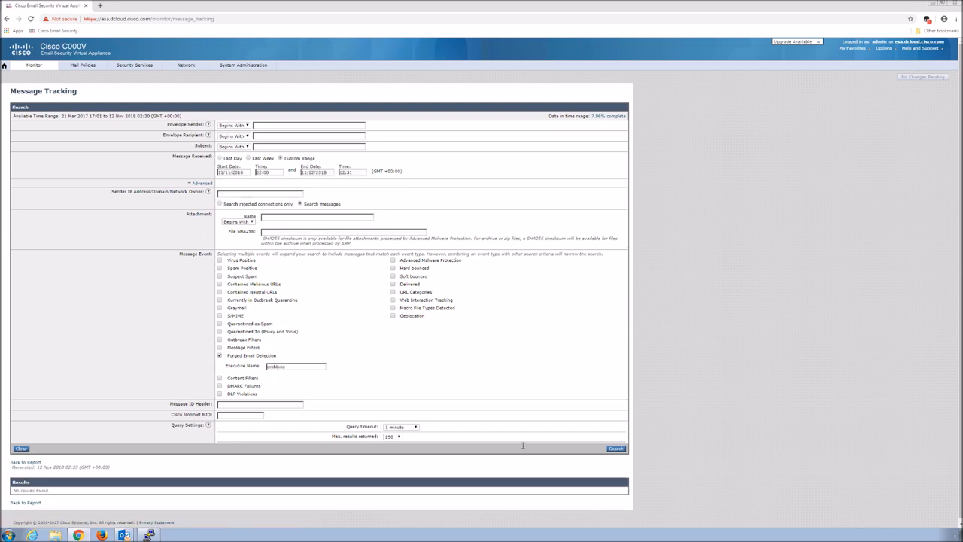
left_click(616, 449)
left_click(616, 448)
scroll(228, 444, "down", 1)
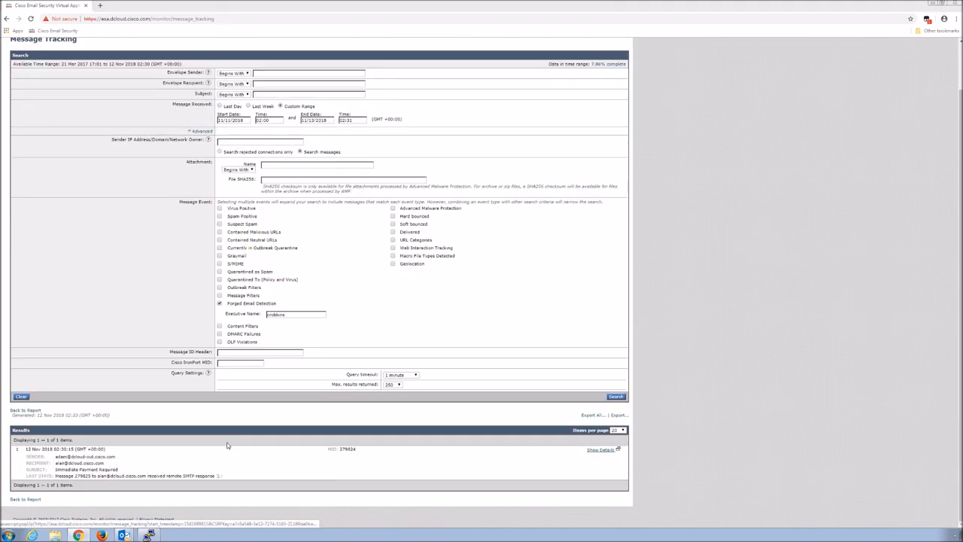
left_click(228, 445)
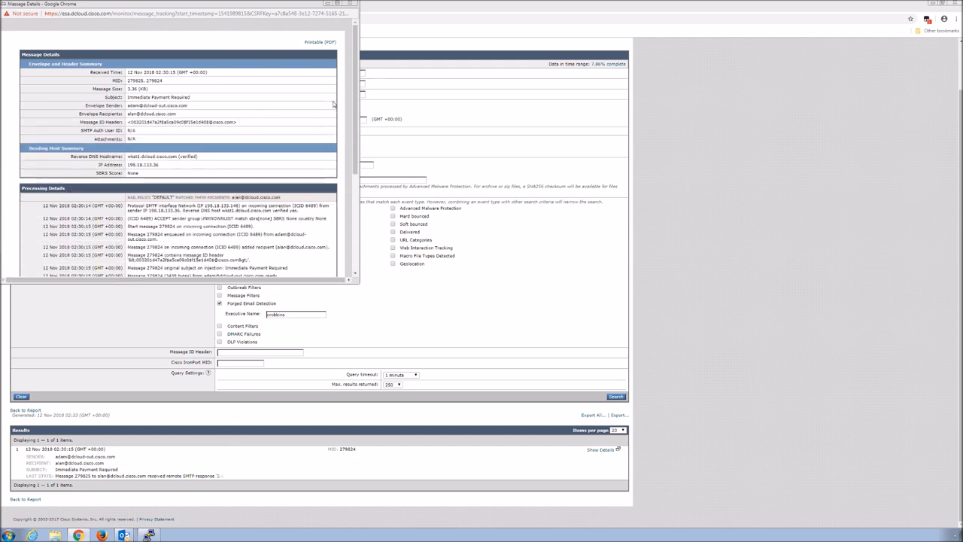
left_click(338, 3)
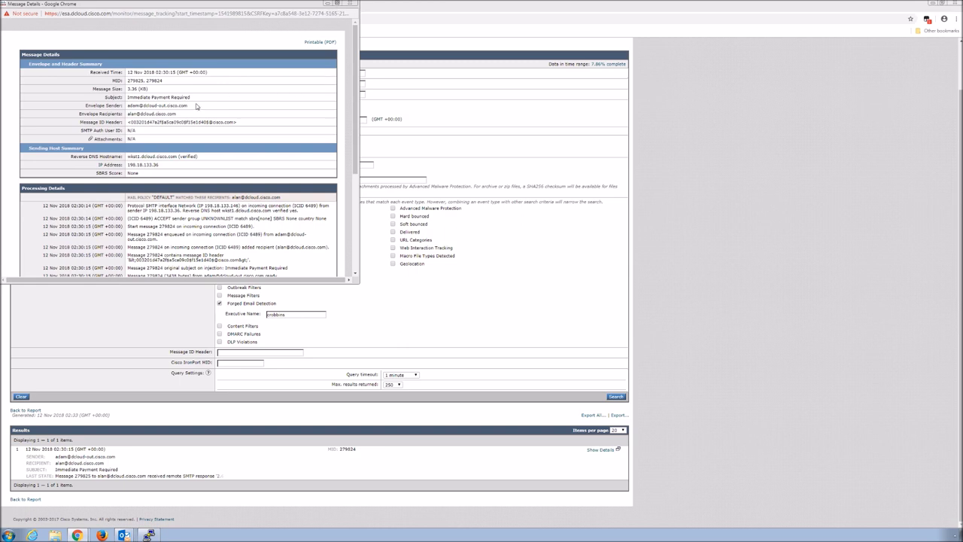